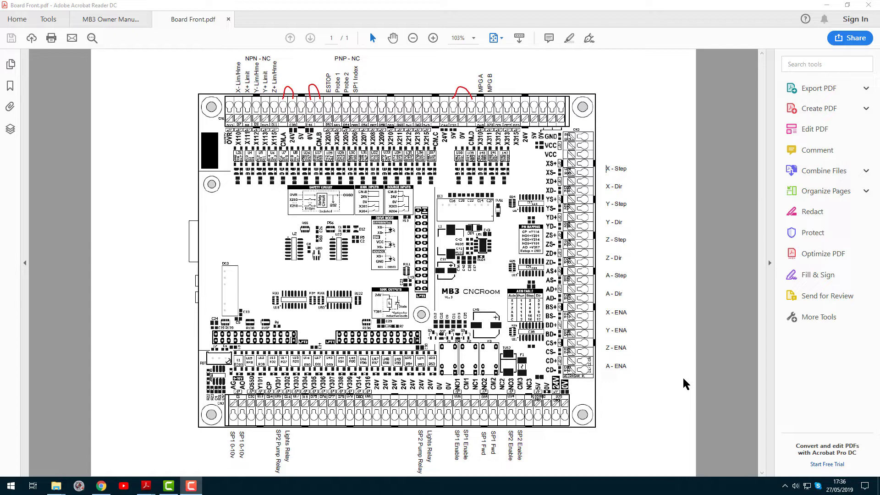
# Examine the port and pin tables in the MB3 manual, the board diagram, and the MB3 / ESS Config spreadsheet in Chrome.
pyautogui.click(131, 22)
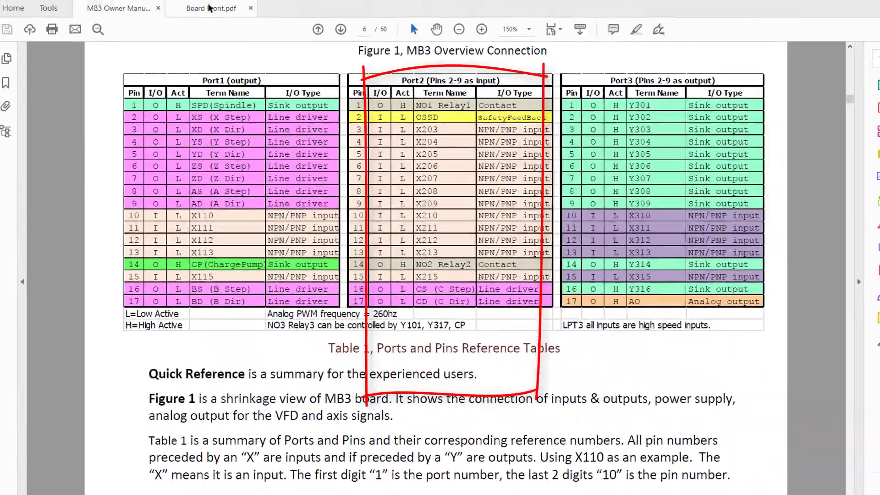
pyautogui.click(192, 19)
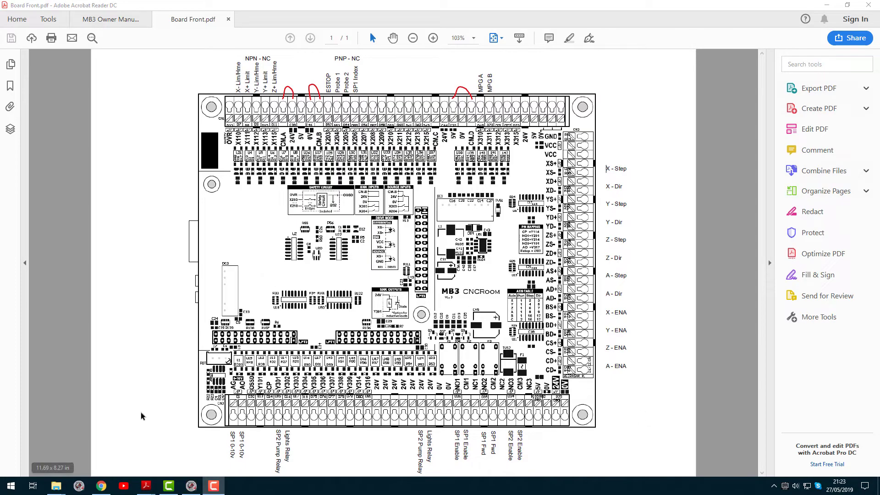
pyautogui.click(101, 487)
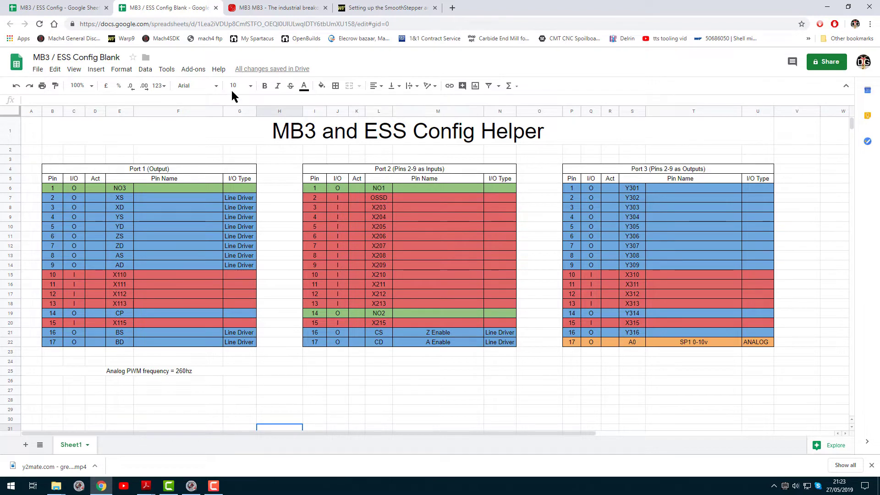
pyautogui.click(56, 8)
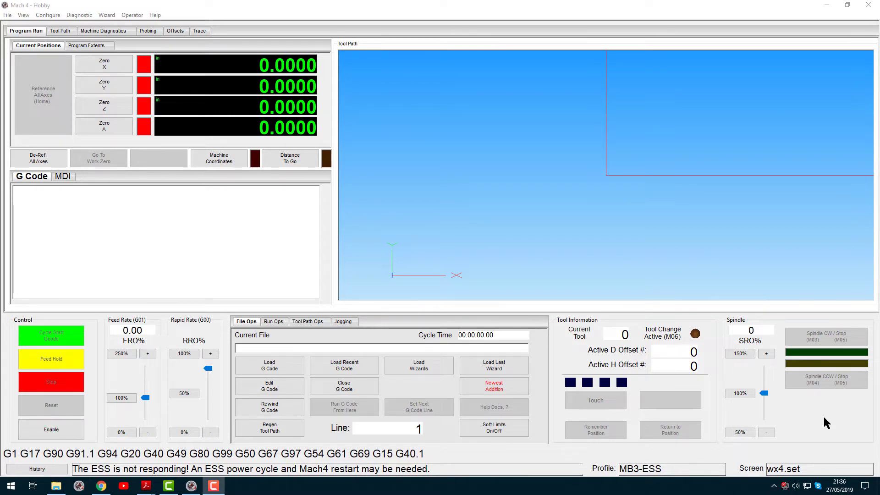
# Switch to Chrome and look through the contents of the Warp9 guide on setting up the SmoothStepper and Mach4.
pyautogui.click(100, 487)
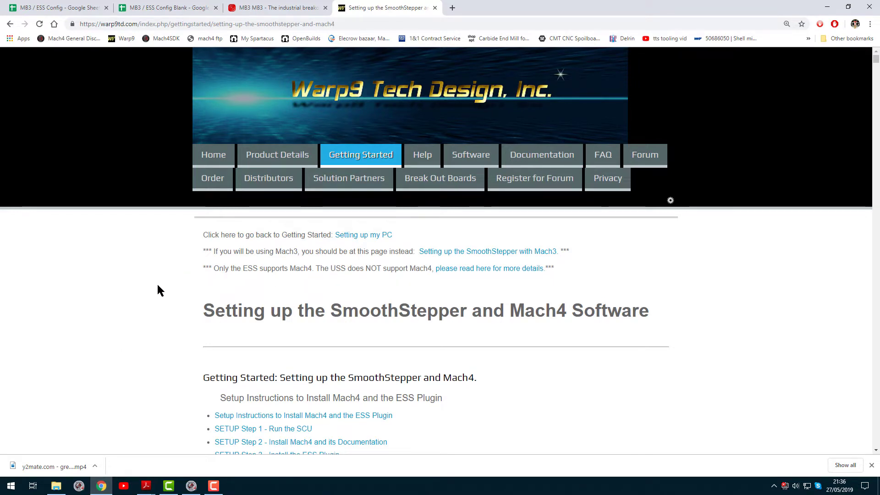
pyautogui.scroll(-5, 144, 289)
pyautogui.scroll(-3, 143, 293)
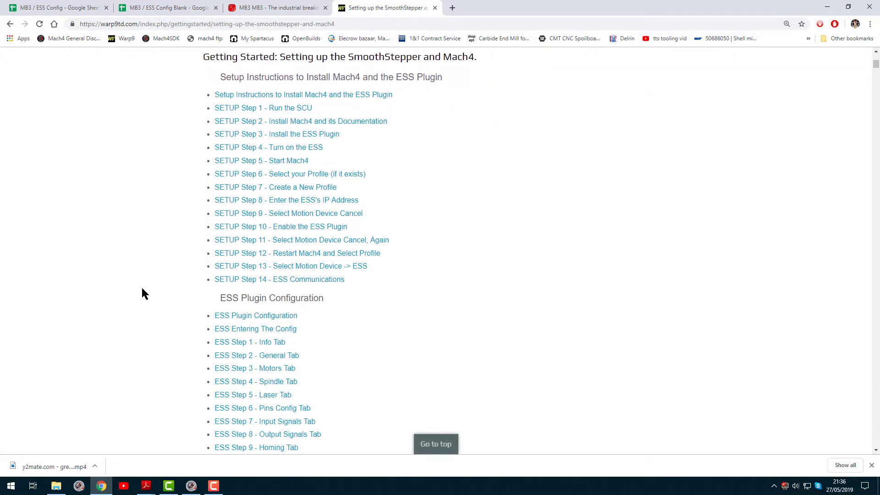
pyautogui.scroll(-6, 143, 293)
pyautogui.scroll(-9, 144, 293)
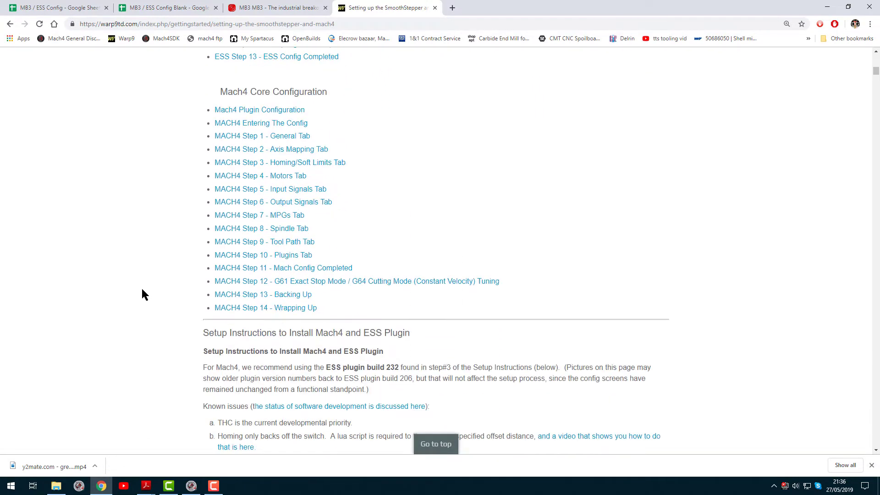
pyautogui.scroll(20, 143, 293)
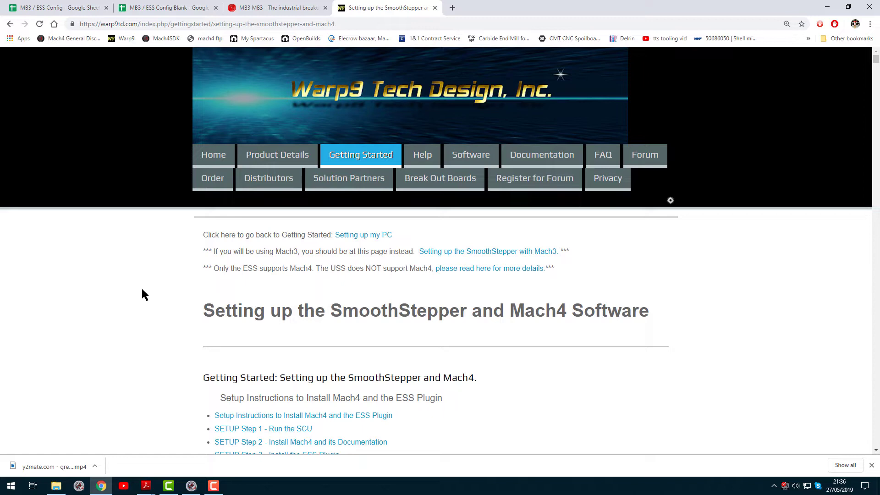
# Switch to Mach4 and open the configuration of the ESS v238 plugin from Warp9 Tech Design.
pyautogui.click(192, 487)
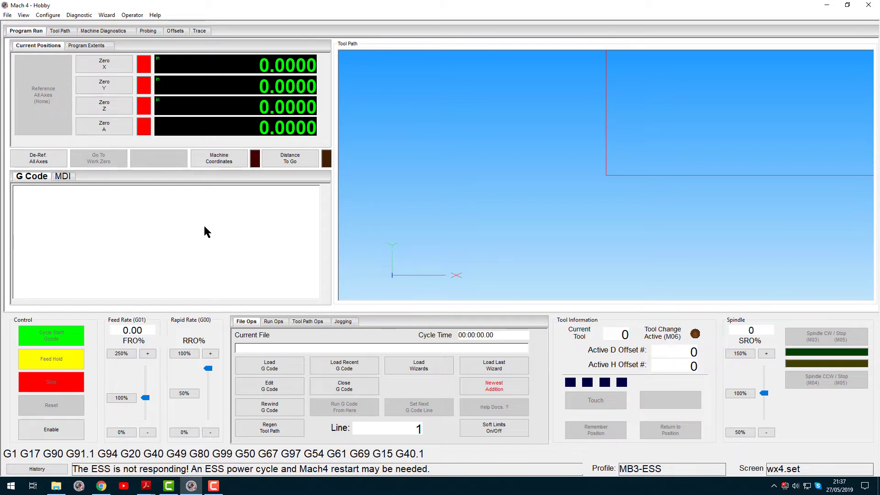
pyautogui.click(50, 16)
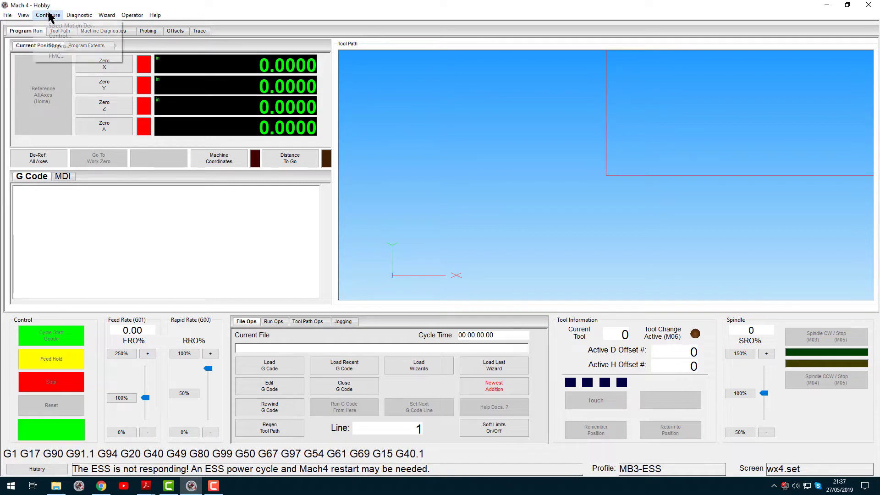
pyautogui.moveTo(72, 45)
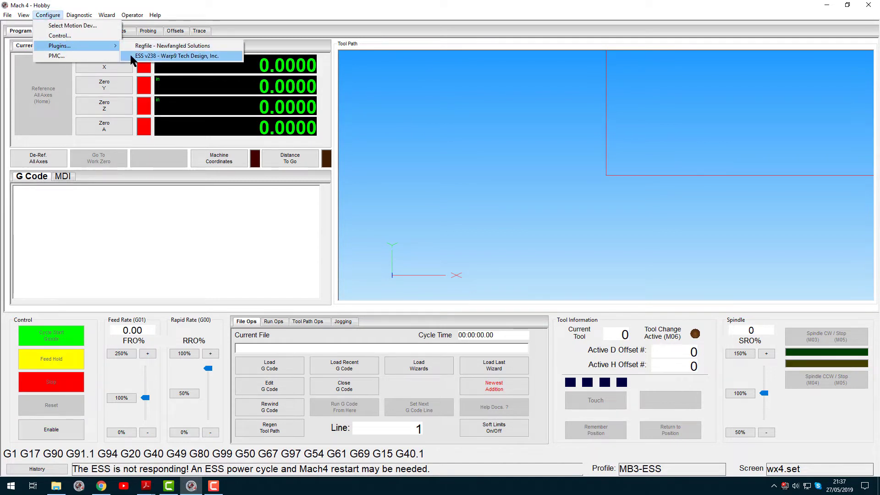
pyautogui.click(138, 55)
pyautogui.click(544, 248)
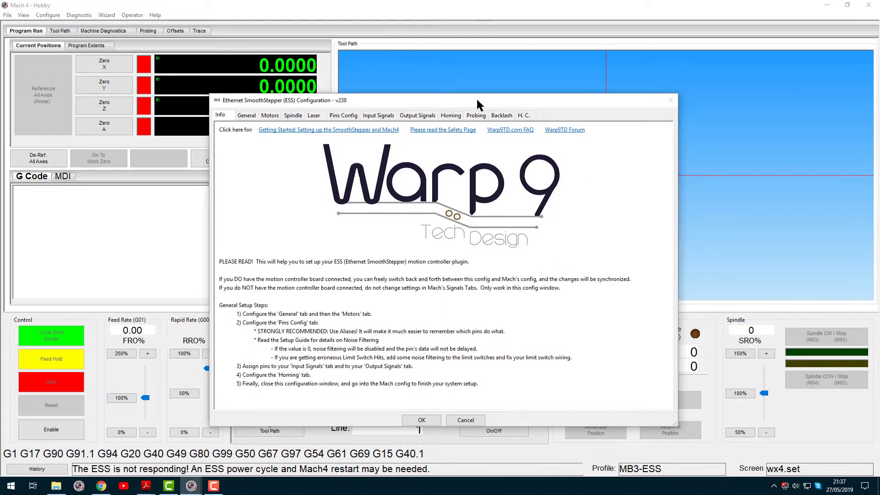
# Bring up the MB3 / ESS Config spreadsheet in Chrome as a reference behind the ESS configuration window and reposition that window over it.
pyautogui.moveTo(476, 99); pyautogui.dragTo(586, 100)
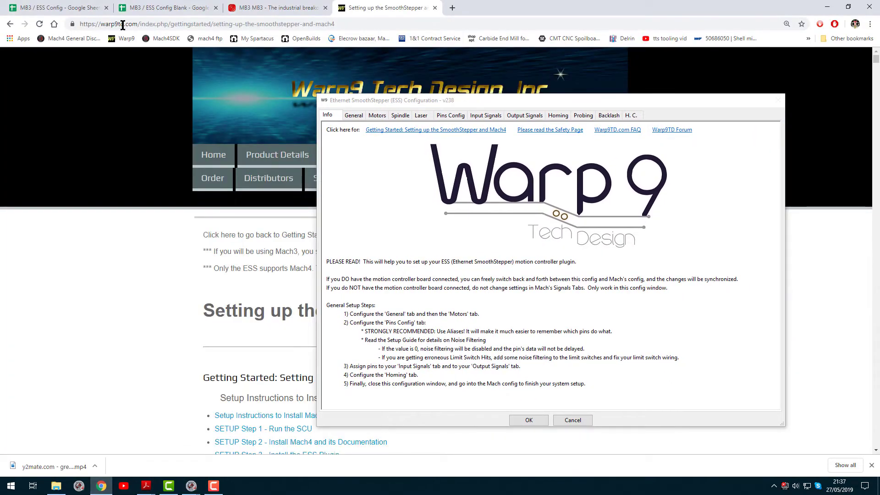
pyautogui.click(60, 8)
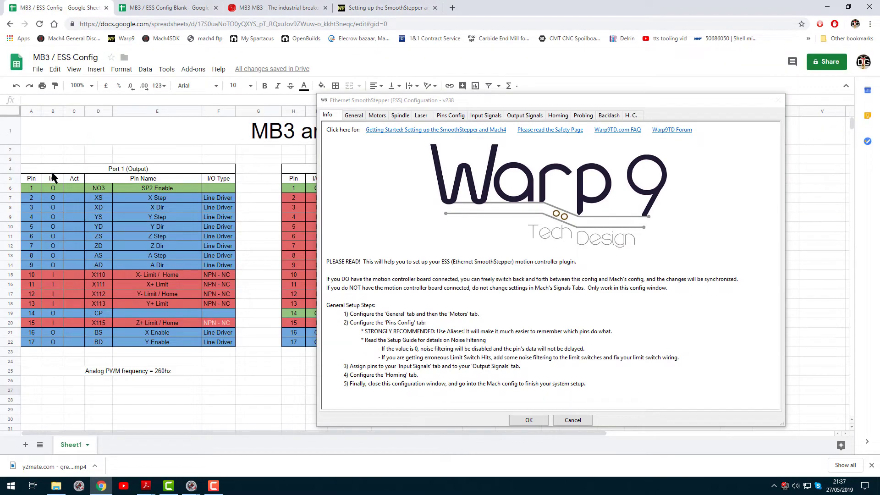
pyautogui.moveTo(461, 101); pyautogui.dragTo(766, 103)
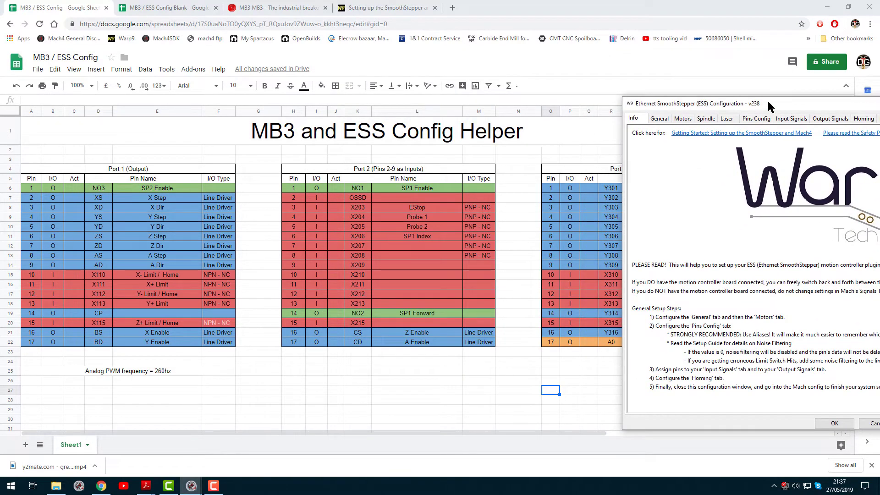
pyautogui.moveTo(767, 100); pyautogui.dragTo(406, 86)
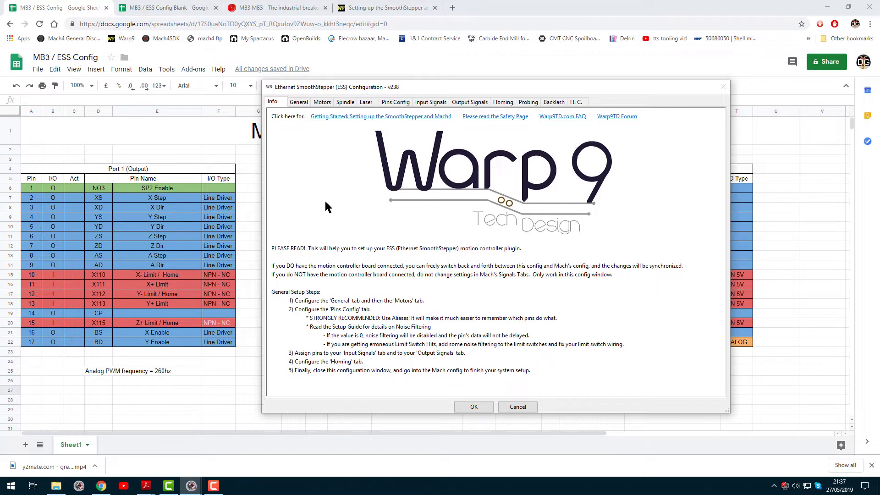
# Review the general ESS settings and enable AntiClunk Mode for Servo Motors in the motor settings.
pyautogui.click(298, 103)
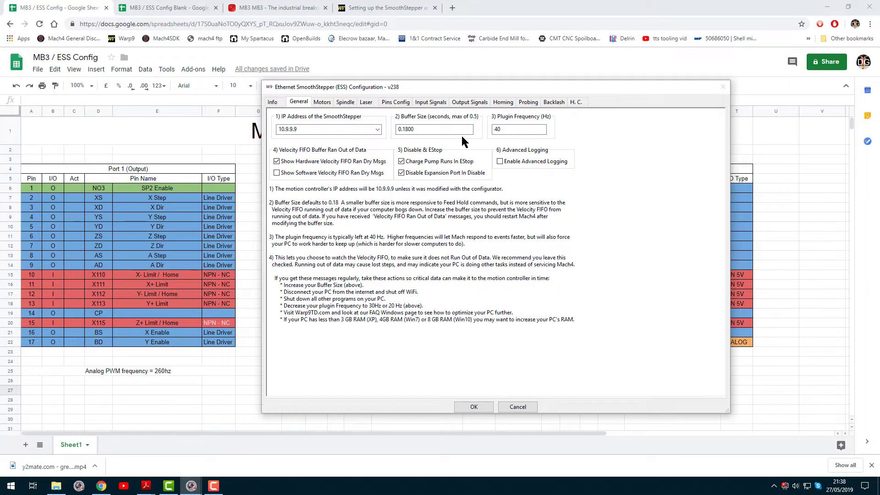
pyautogui.click(326, 103)
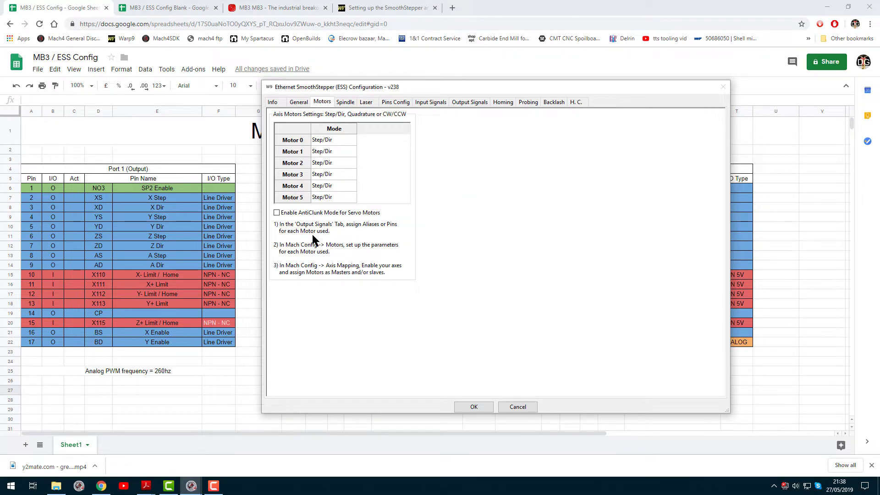
pyautogui.click(277, 213)
# Set the spindle type to PWM with a frequency of 260 Hz.
pyautogui.click(347, 102)
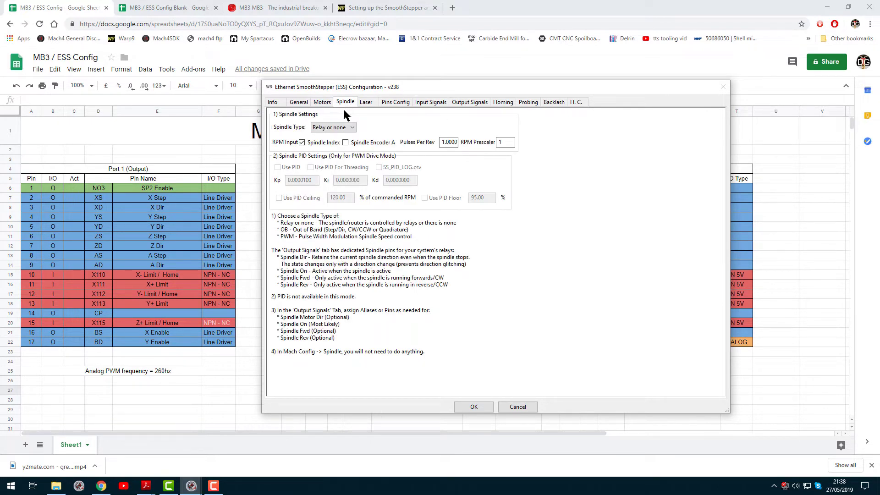
pyautogui.click(345, 129)
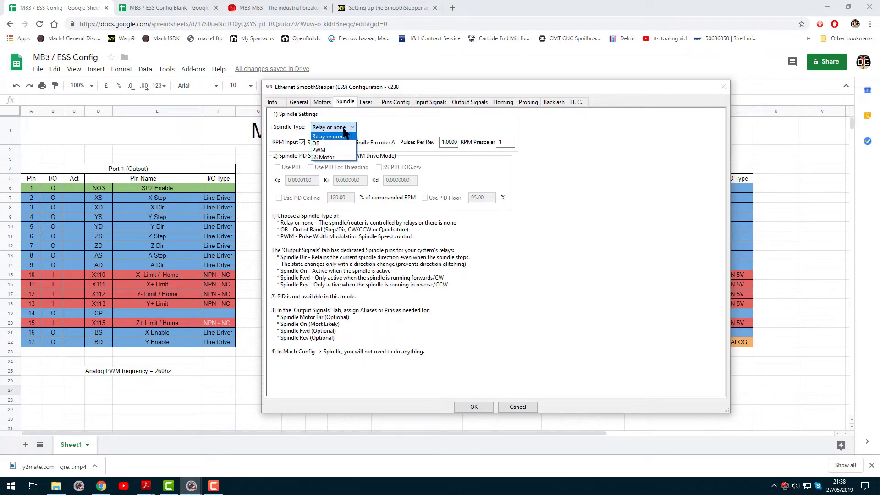
pyautogui.click(327, 150)
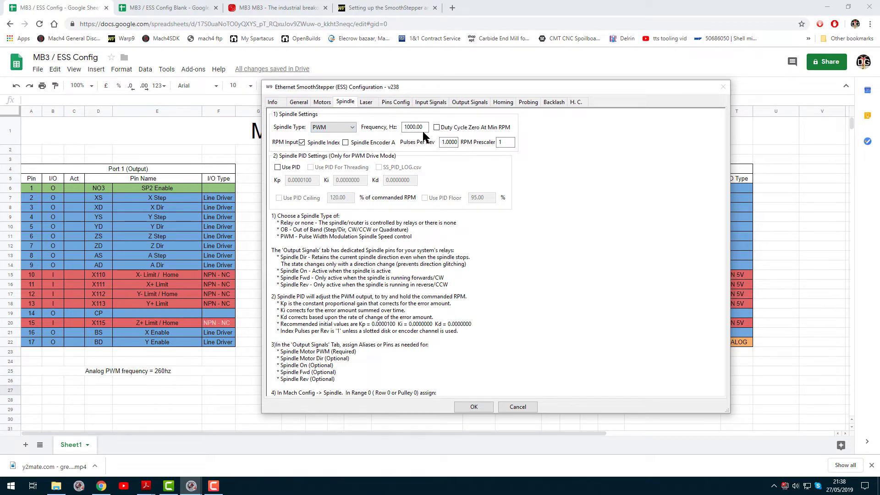
pyautogui.moveTo(422, 128); pyautogui.dragTo(402, 128)
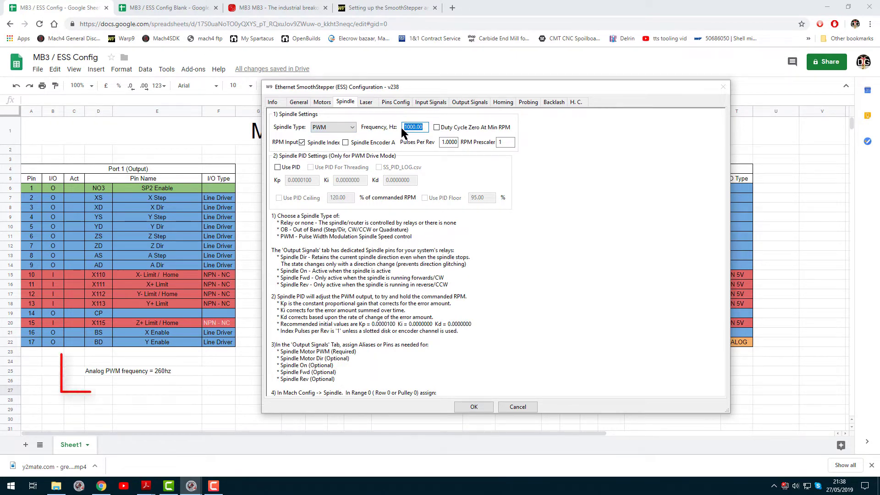
pyautogui.write('260')
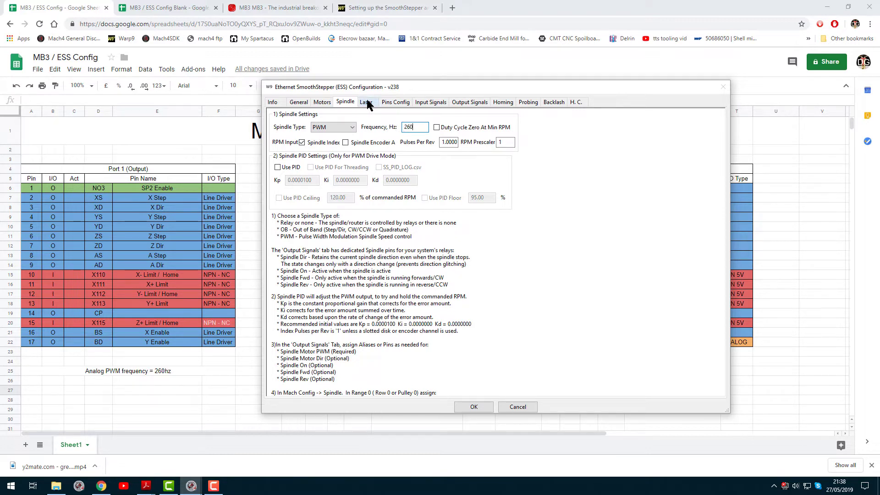
# Set the direction of Port 3 pins 2-9 to outputs in the pin configuration and accept the deletion of existing assignments.
pyautogui.click(401, 103)
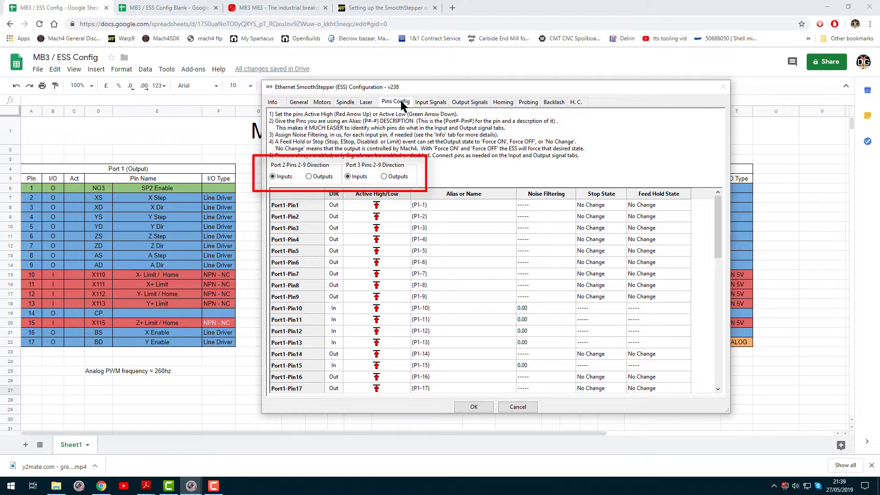
pyautogui.moveTo(512, 88)
pyautogui.mouseDown()
pyautogui.moveTo(510, 180)
pyautogui.moveTo(518, 198)
pyautogui.moveTo(528, 183)
pyautogui.moveTo(529, 203)
pyautogui.mouseUp()
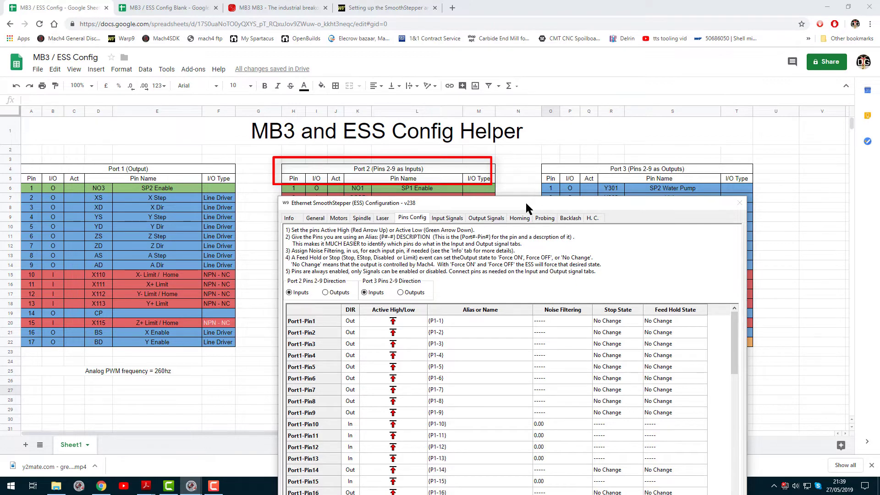
pyautogui.click(400, 292)
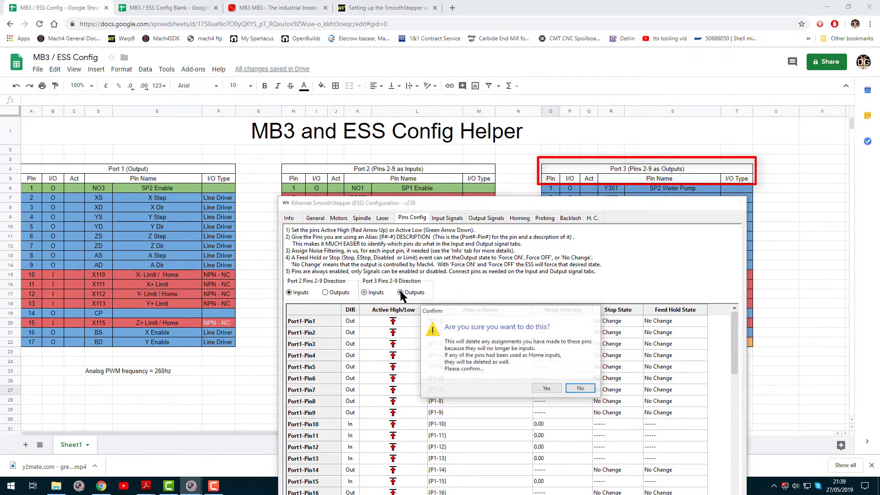
pyautogui.click(554, 388)
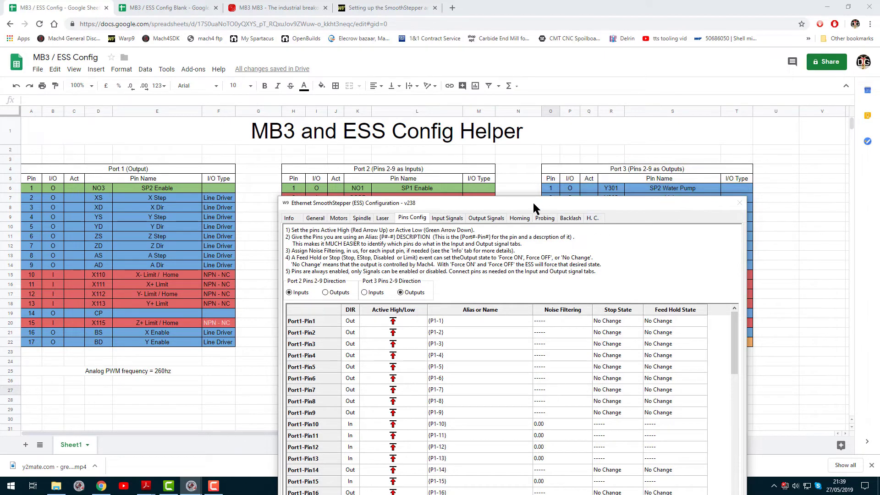
# Give Port1-Pin1 the alias SP2 Enable and check the pin names against the MB3 / ESS Config spreadsheet.
pyautogui.moveTo(533, 202)
pyautogui.mouseDown()
pyautogui.moveTo(508, 80)
pyautogui.moveTo(514, 53)
pyautogui.mouseUp()
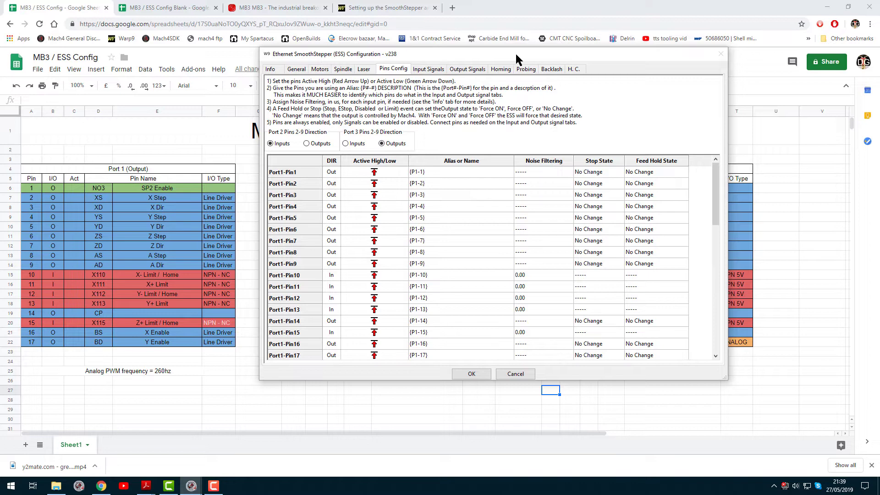
pyautogui.doubleClick(443, 171)
pyautogui.write('SP2 Enable')
pyautogui.moveTo(438, 57); pyautogui.dragTo(363, 355)
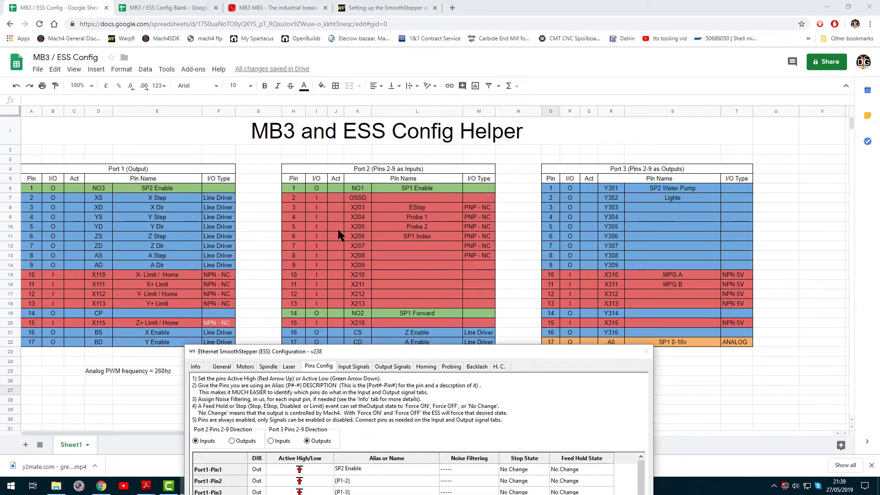
pyautogui.moveTo(485, 350); pyautogui.dragTo(509, 292)
pyautogui.moveTo(530, 197); pyautogui.dragTo(502, 62)
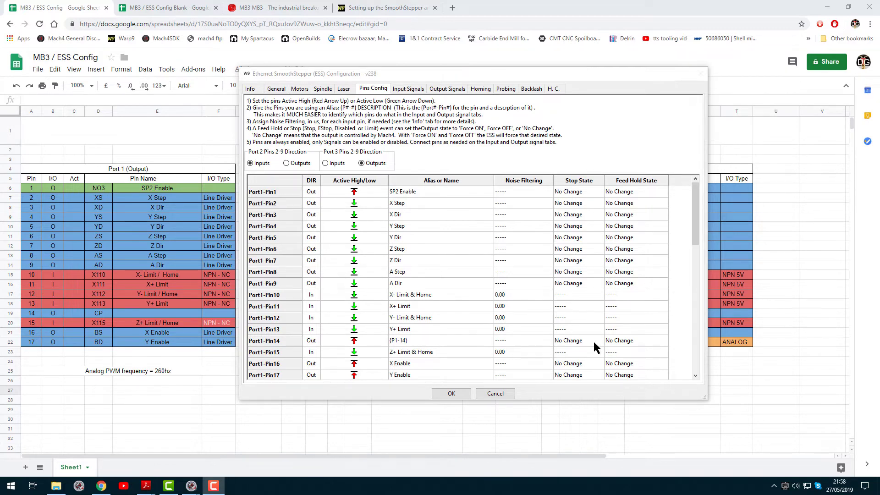
# Enable the Motor 0 Home input signal and map it to the X- Limit & Home pin.
pyautogui.click(410, 90)
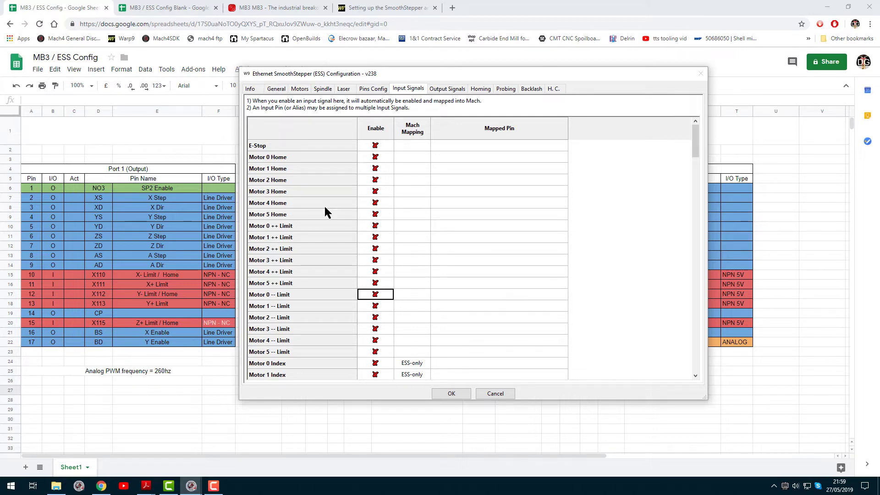
pyautogui.click(375, 156)
pyautogui.click(493, 156)
pyautogui.click(493, 157)
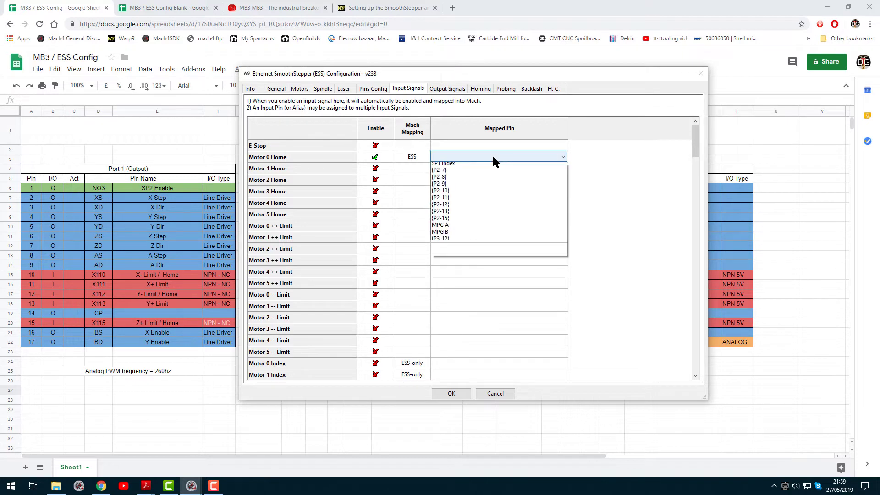
pyautogui.click(451, 174)
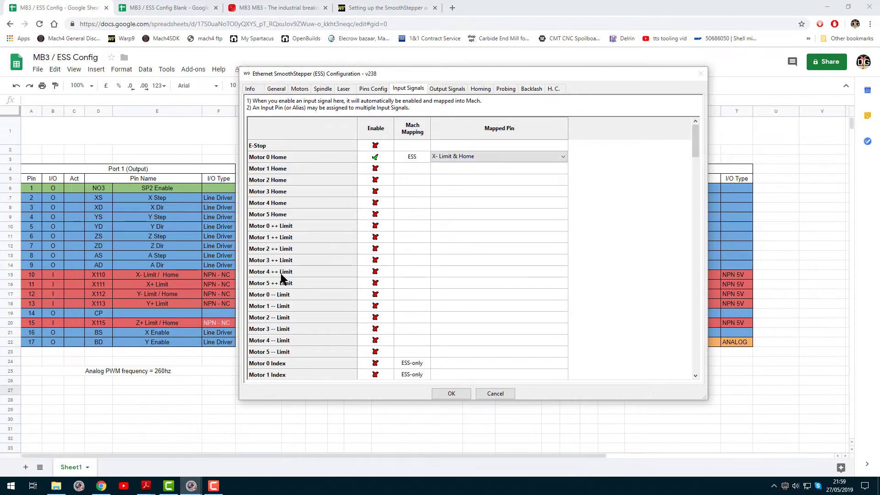
# Enable the Motor 0 -- Limit input mapped to X- Limit & Home and the Motor 0 ++ Limit input mapped to X+ Limit.
pyautogui.click(375, 294)
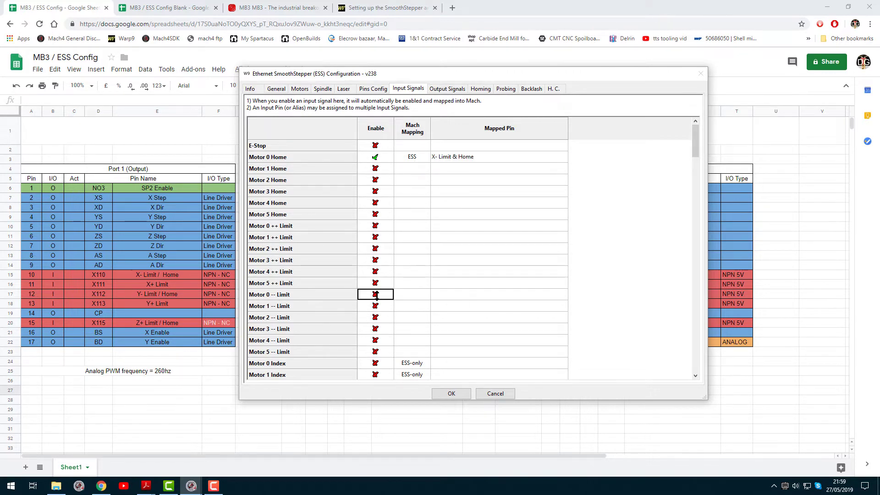
pyautogui.click(452, 292)
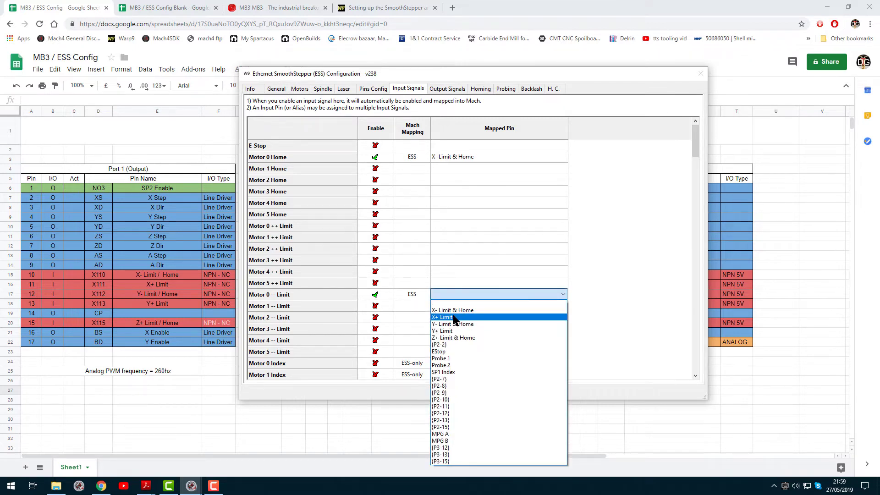
pyautogui.click(453, 311)
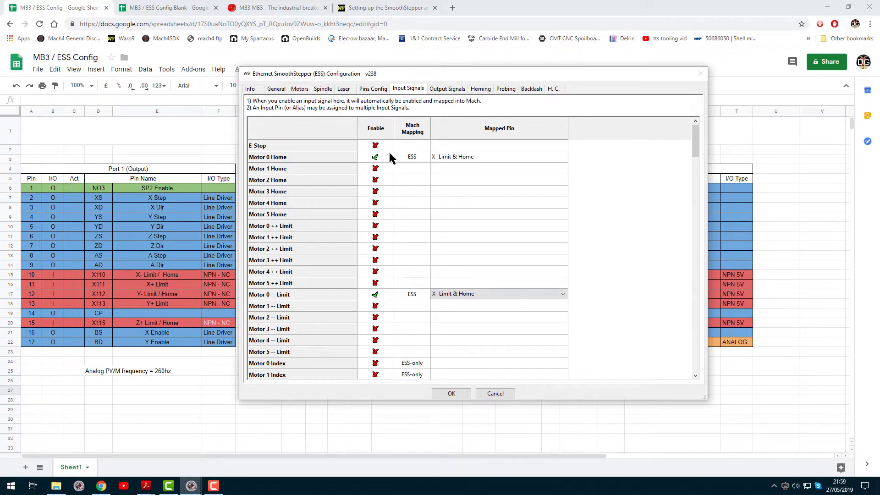
pyautogui.click(376, 225)
pyautogui.click(461, 225)
pyautogui.click(460, 225)
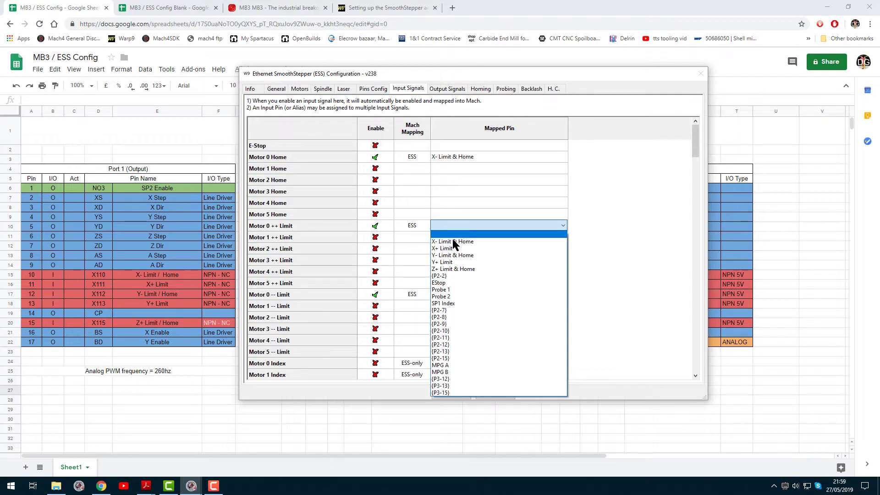
pyautogui.click(455, 242)
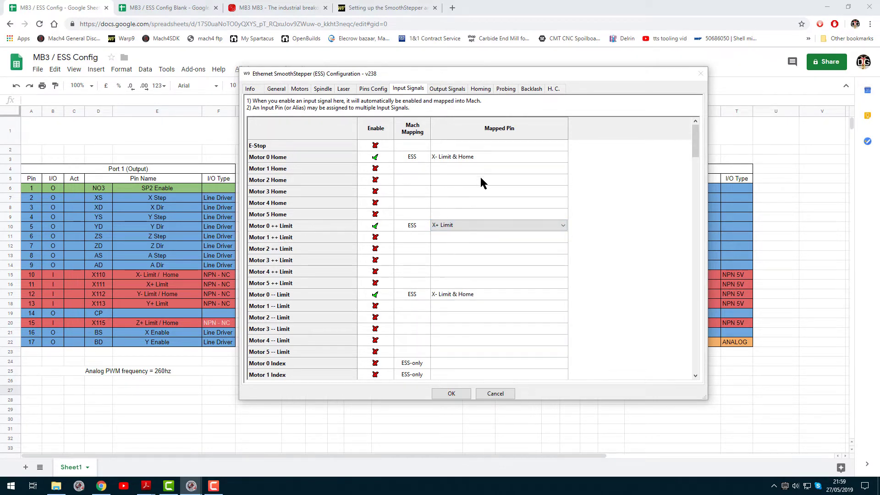
# Enable the Motor 1 Home input signal and map it to the X- Limit & Home pin.
pyautogui.click(376, 168)
pyautogui.click(446, 168)
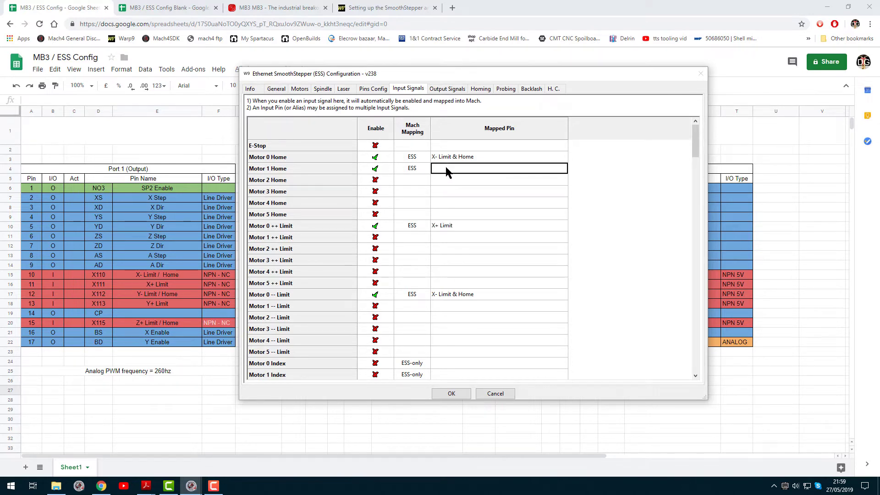
pyautogui.click(446, 168)
pyautogui.click(457, 185)
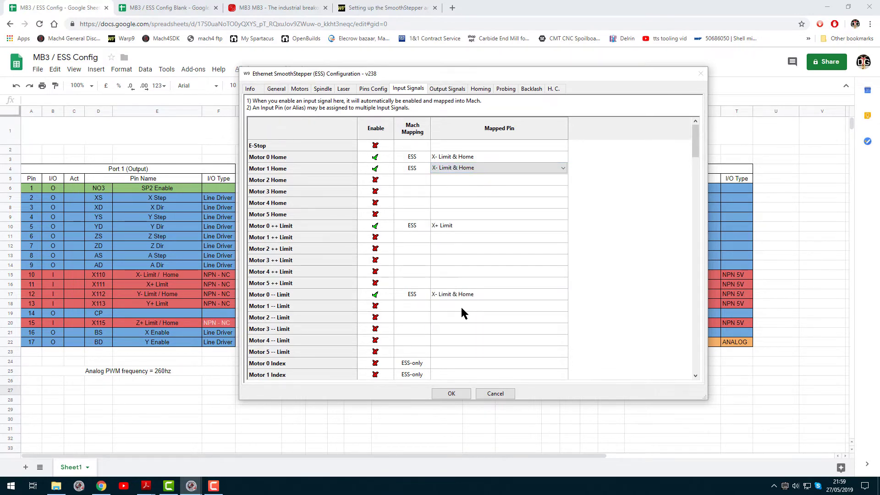
# Enable the Motor 1 -- Limit input mapped to Z+ Limit & Home and the Motor 1 ++ Limit input mapped to Y+ Limit.
pyautogui.click(375, 306)
pyautogui.click(441, 306)
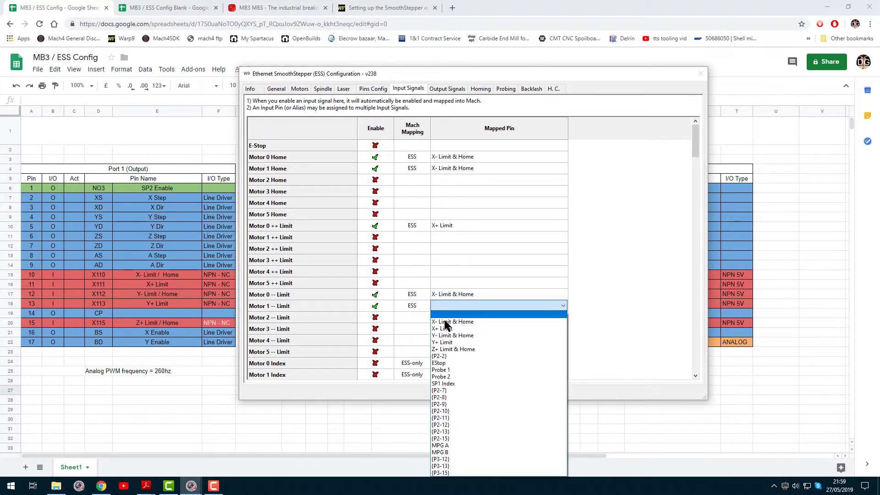
pyautogui.click(450, 348)
pyautogui.click(375, 237)
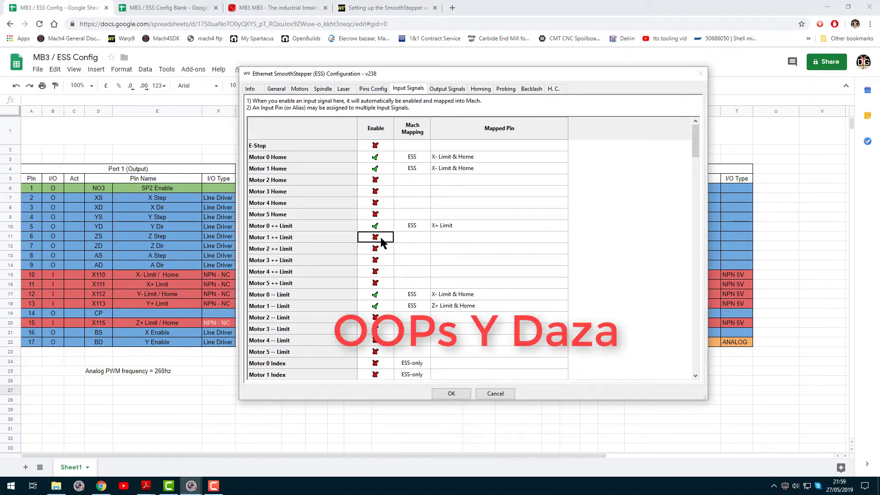
pyautogui.click(450, 238)
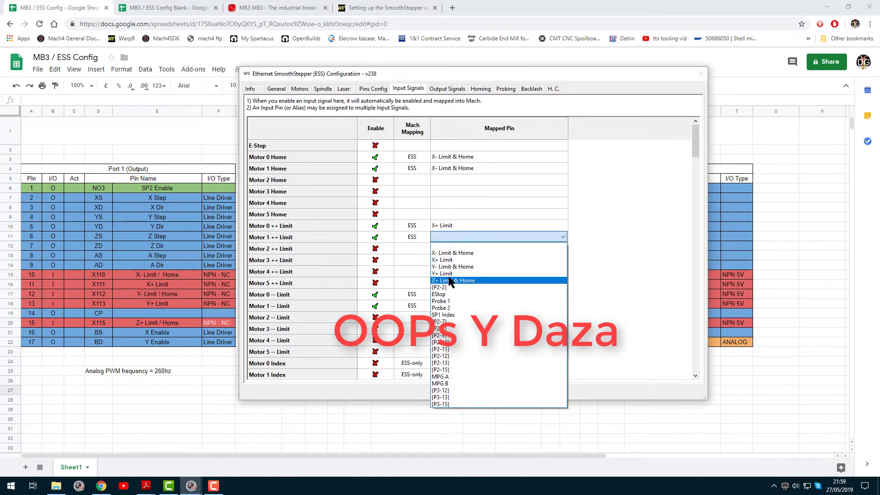
pyautogui.click(450, 274)
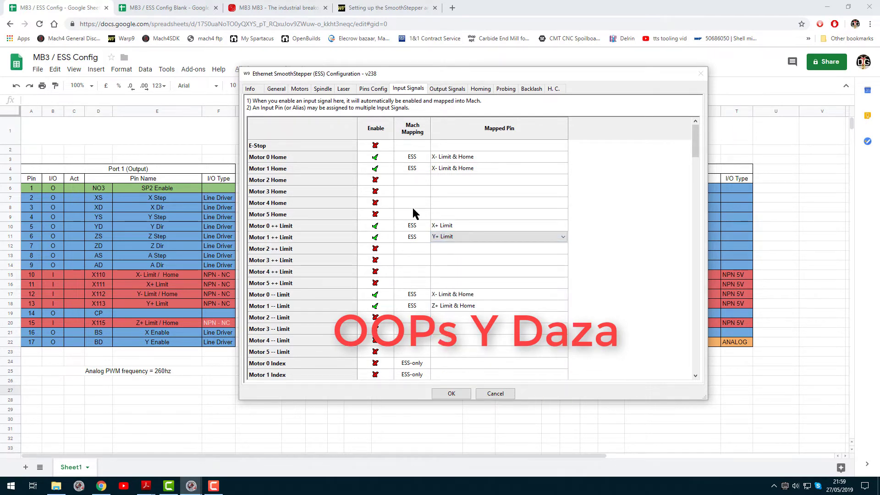
# Enable the Motor 2 Home and Motor 2 ++ Limit input signals and map both to the Z+ Limit & Home pin.
pyautogui.click(375, 180)
pyautogui.click(455, 180)
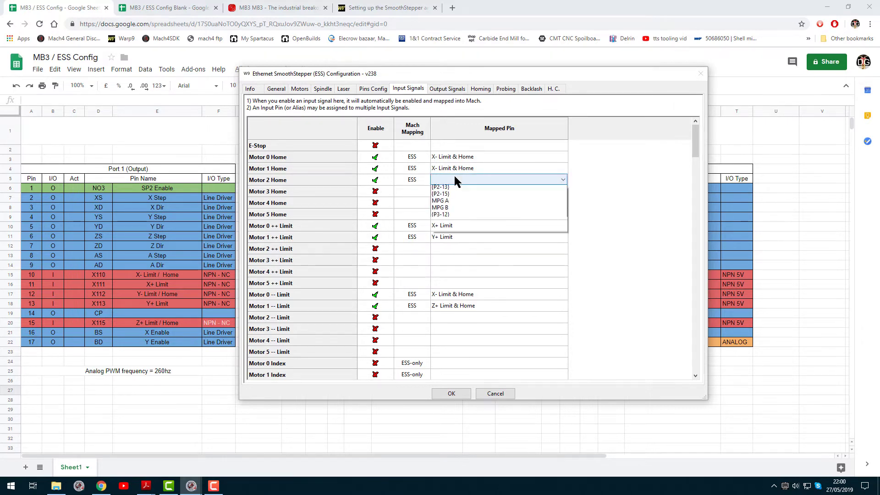
pyautogui.click(453, 223)
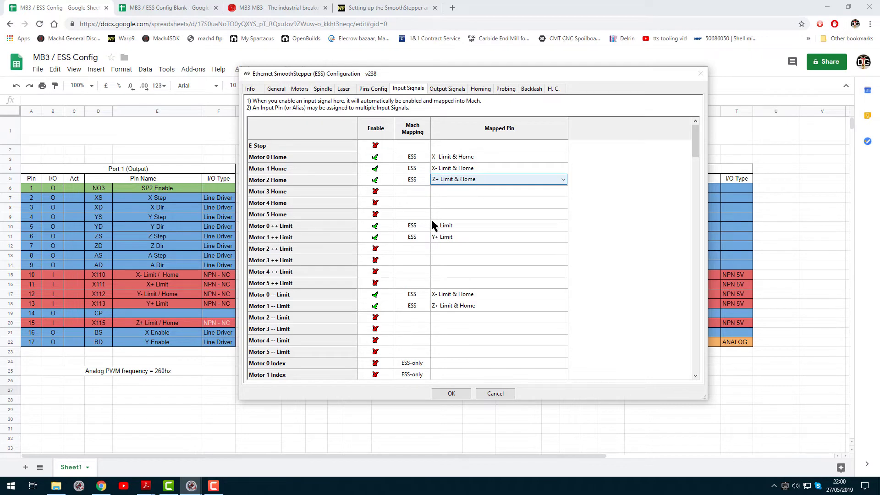
pyautogui.click(375, 248)
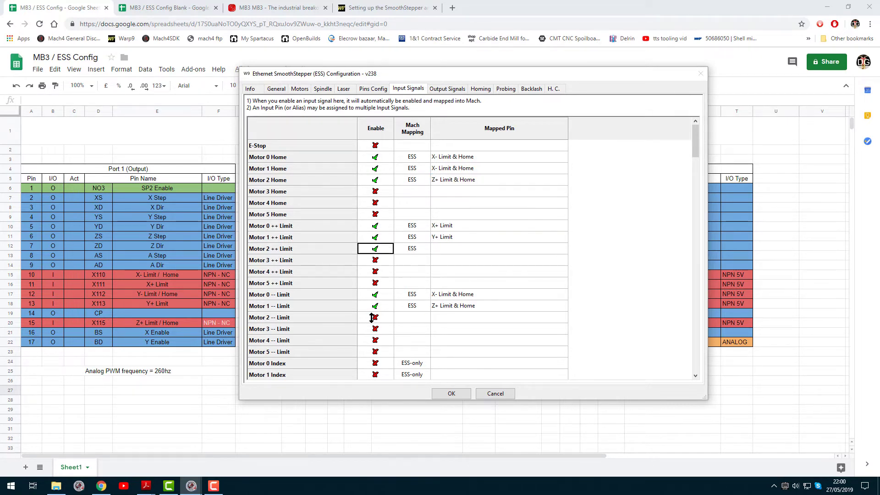
pyautogui.click(451, 248)
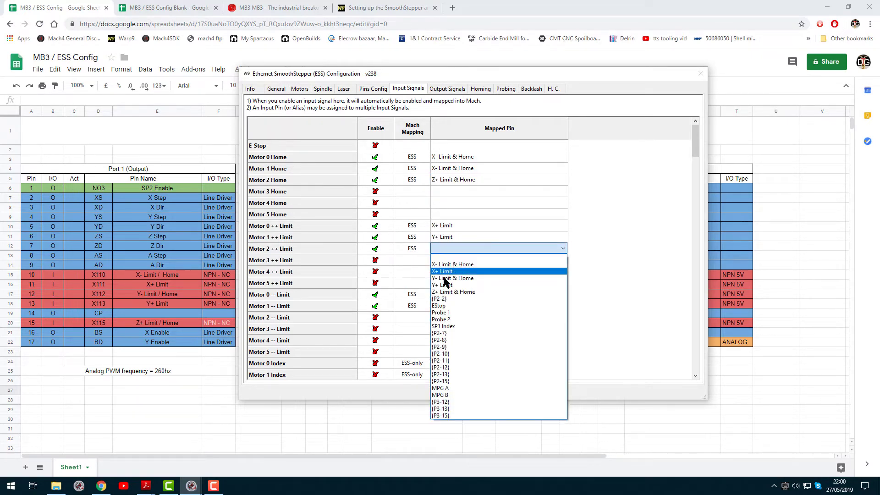
pyautogui.click(443, 292)
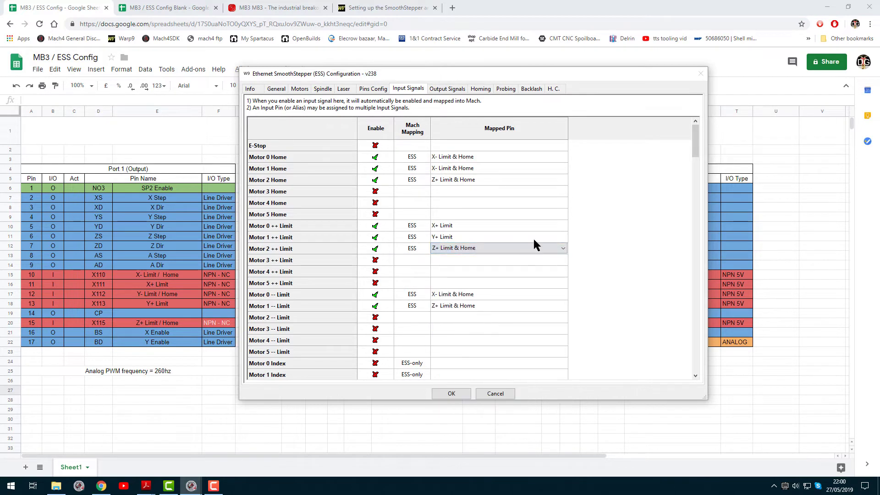
pyautogui.click(599, 210)
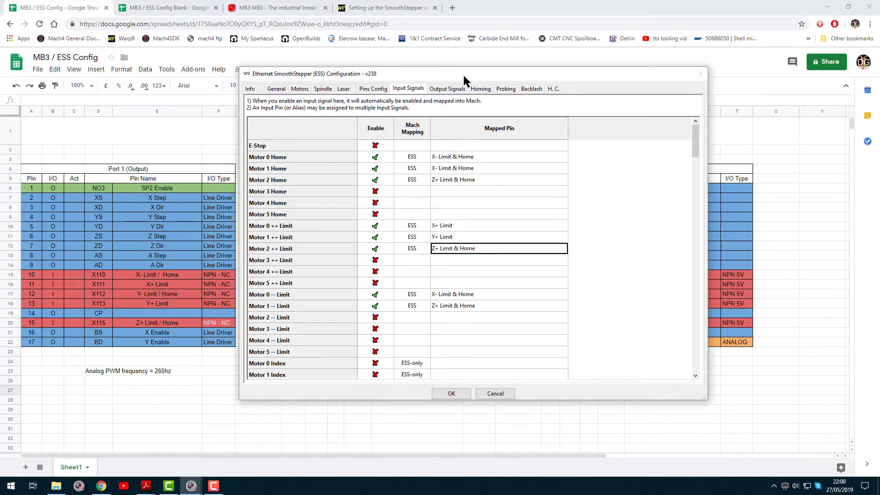
pyautogui.moveTo(464, 75); pyautogui.dragTo(438, 101)
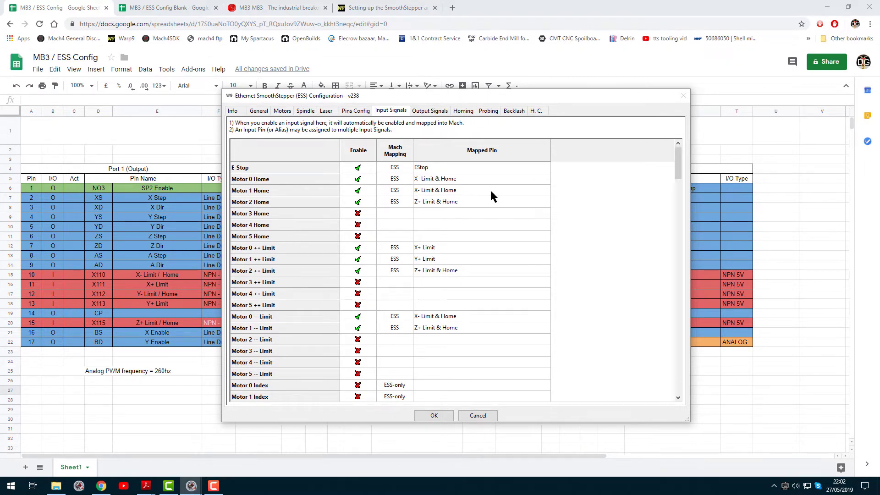
# Enable the Motor 0 Step and Motor 0 Dir output signals and map them to X Step and X Dir.
pyautogui.moveTo(678, 157)
pyautogui.mouseDown()
pyautogui.moveTo(679, 224)
pyautogui.moveTo(679, 151)
pyautogui.mouseUp()
pyautogui.click(430, 111)
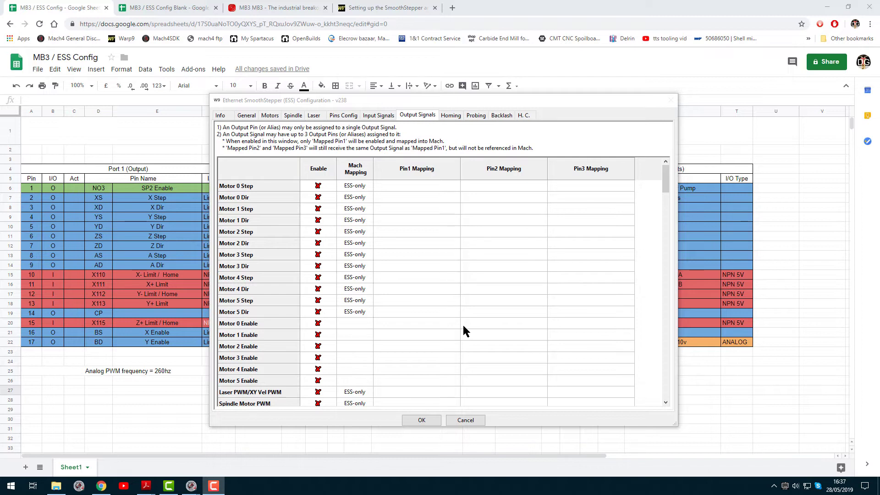
pyautogui.click(318, 186)
pyautogui.click(318, 197)
pyautogui.click(393, 186)
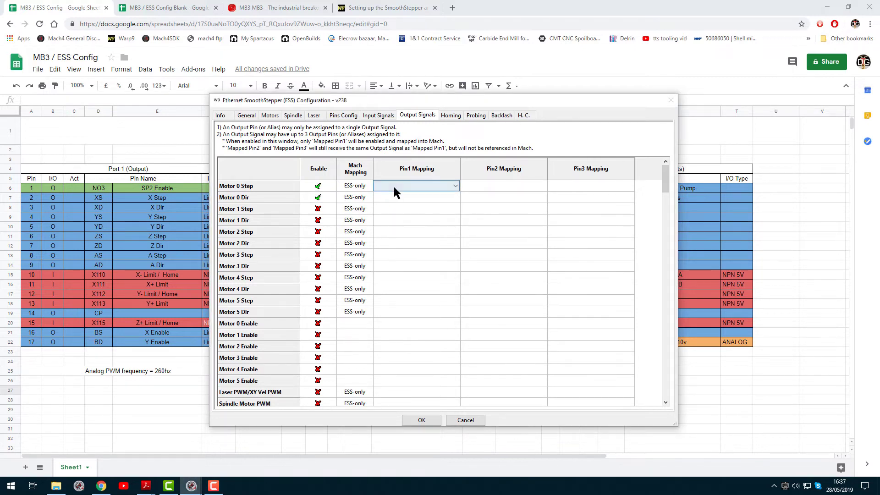
pyautogui.click(395, 186)
pyautogui.click(390, 210)
pyautogui.click(389, 197)
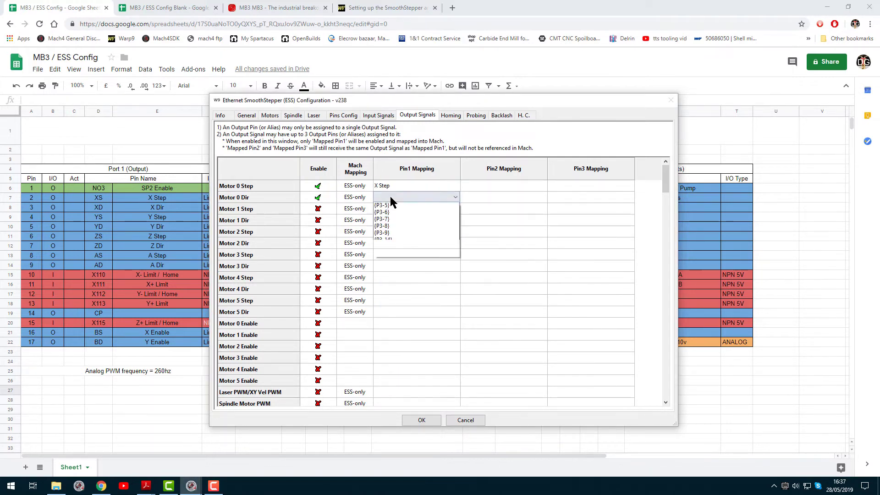
pyautogui.click(391, 225)
# Enable the Motor 1 Step and Motor 1 Dir output signals and map them to Y Step and Y Dir.
pyautogui.click(318, 210)
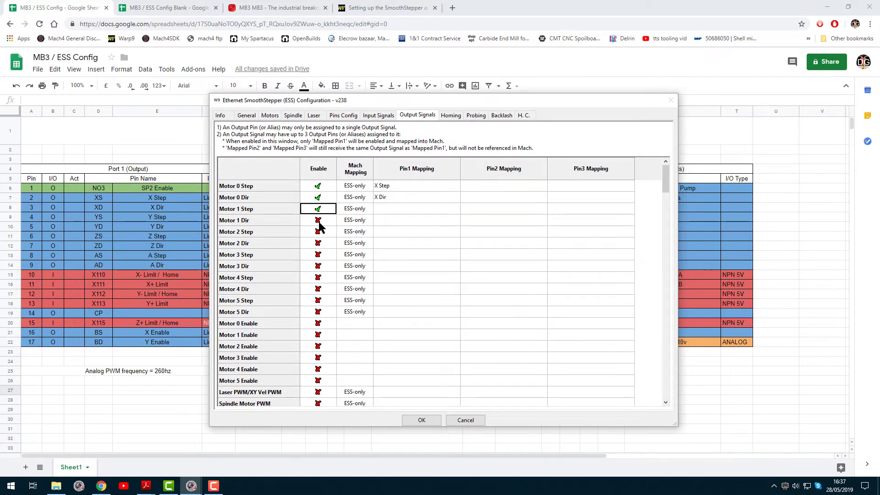
pyautogui.click(319, 221)
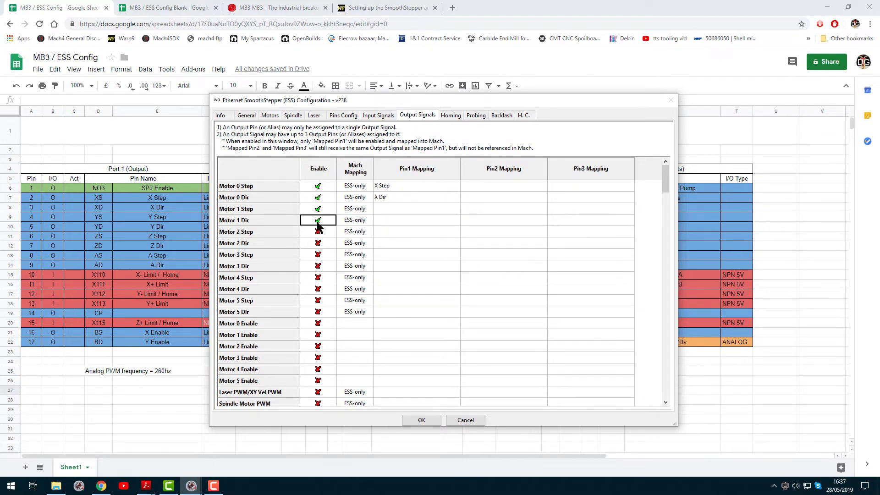
pyautogui.click(398, 207)
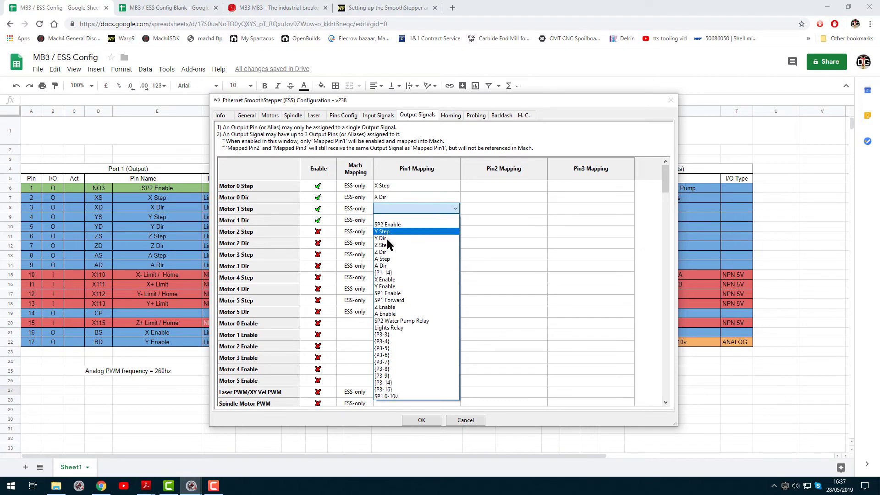
pyautogui.click(385, 231)
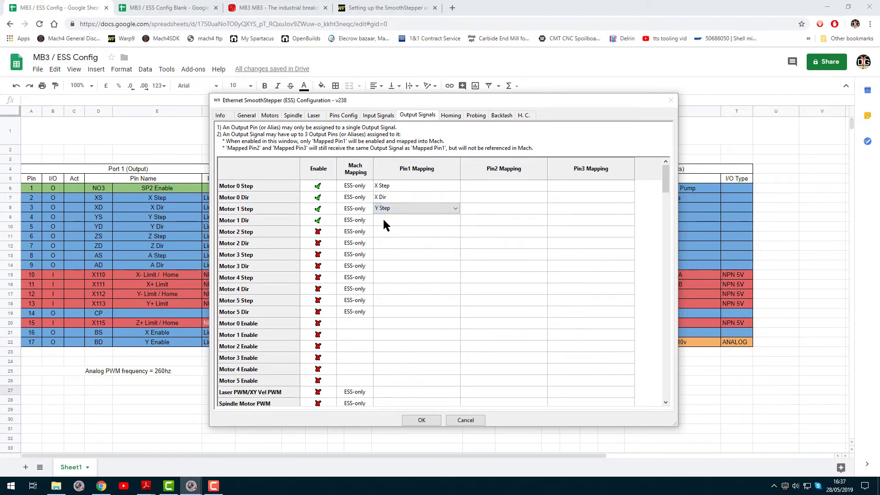
pyautogui.click(384, 220)
pyautogui.click(384, 243)
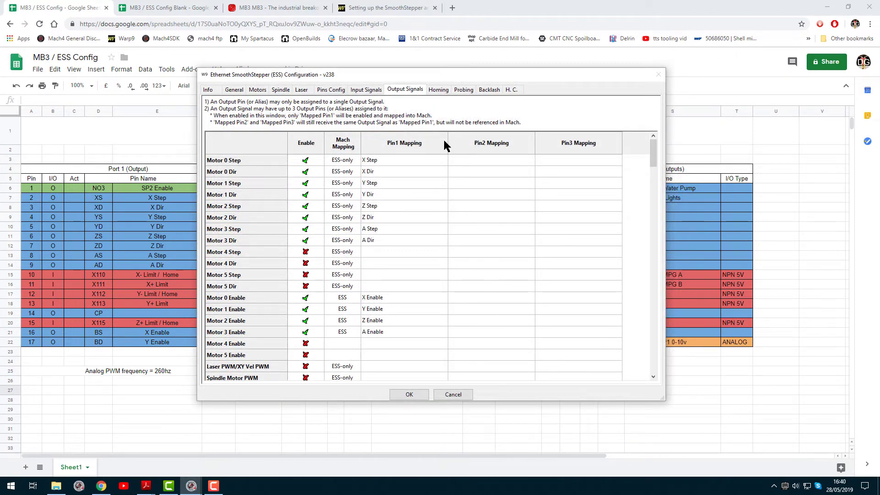
# Check the spindle pin names in the spreadsheet, then enable the Spindle On output signal and map it to SP1 Enable.
pyautogui.moveTo(417, 73); pyautogui.dragTo(413, 378)
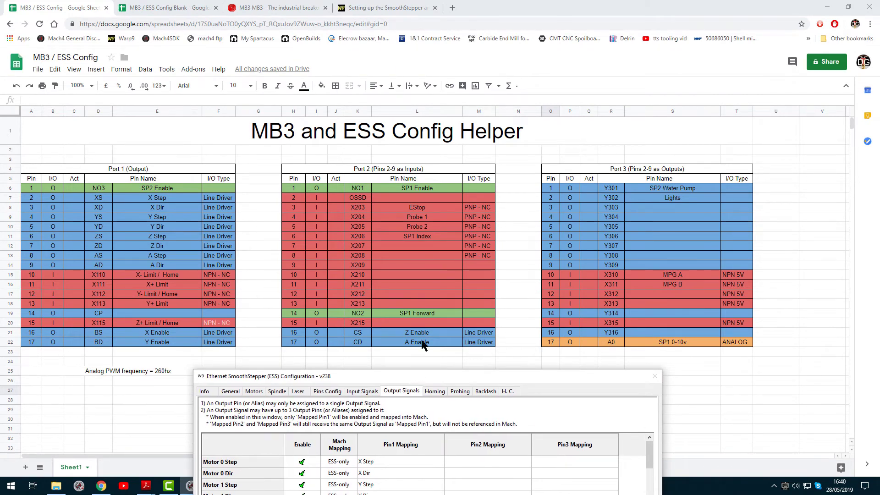
pyautogui.moveTo(412, 379); pyautogui.dragTo(411, 95)
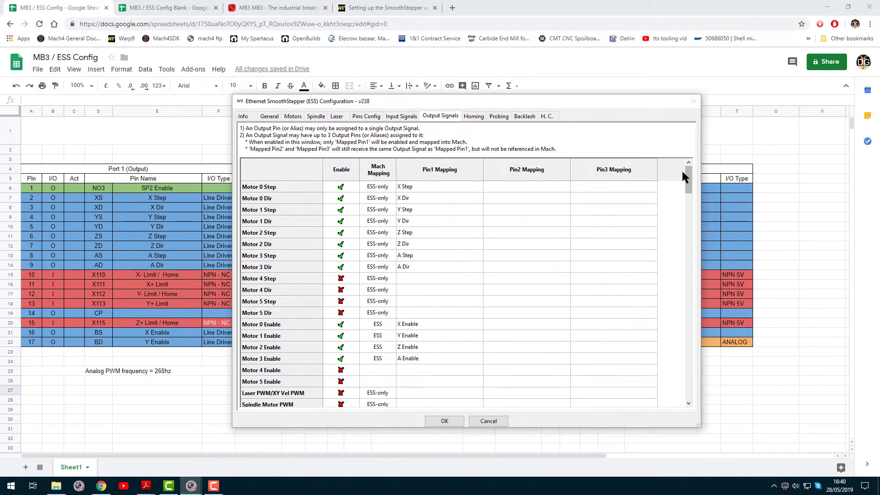
pyautogui.moveTo(683, 173); pyautogui.dragTo(688, 196)
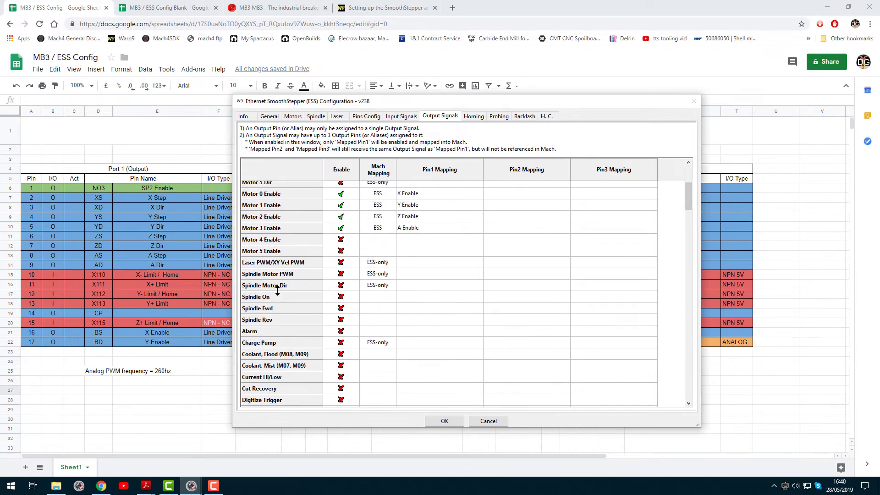
pyautogui.click(340, 296)
pyautogui.click(429, 297)
pyautogui.click(429, 297)
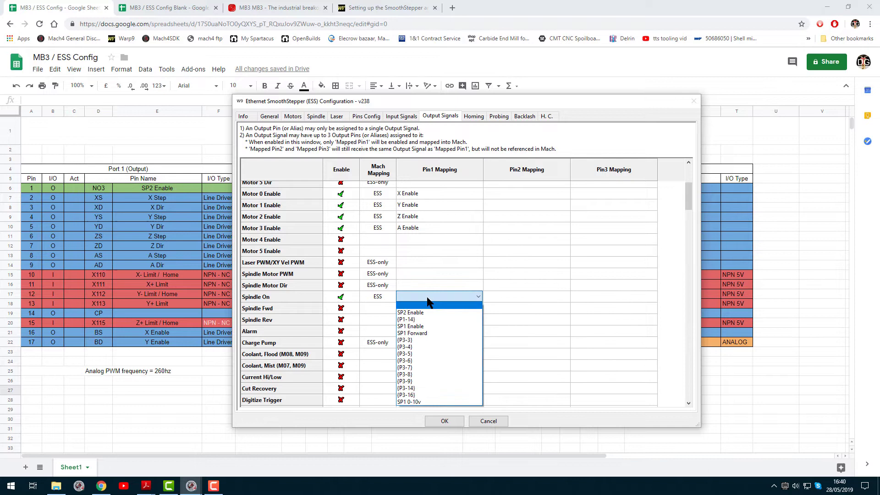
pyautogui.click(421, 326)
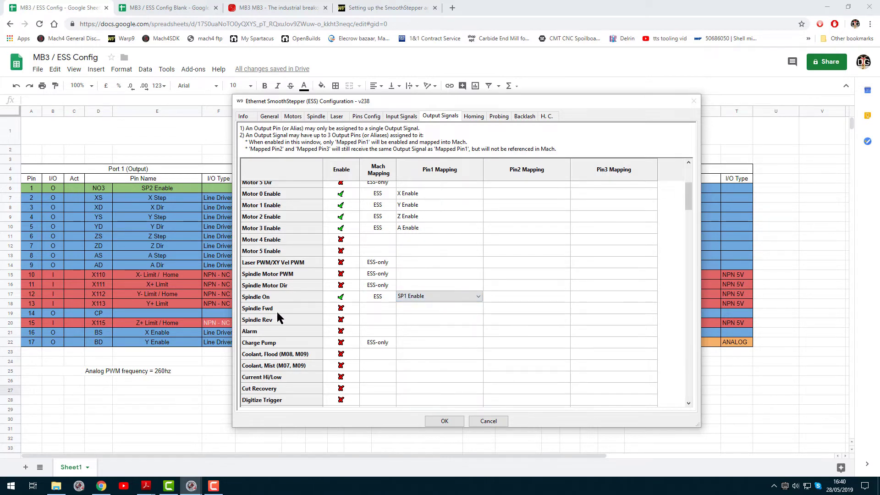
# Enable the Spindle Fwd output signal and map its first pin to SP1 Forward.
pyautogui.click(298, 313)
pyautogui.click(341, 309)
pyautogui.click(434, 310)
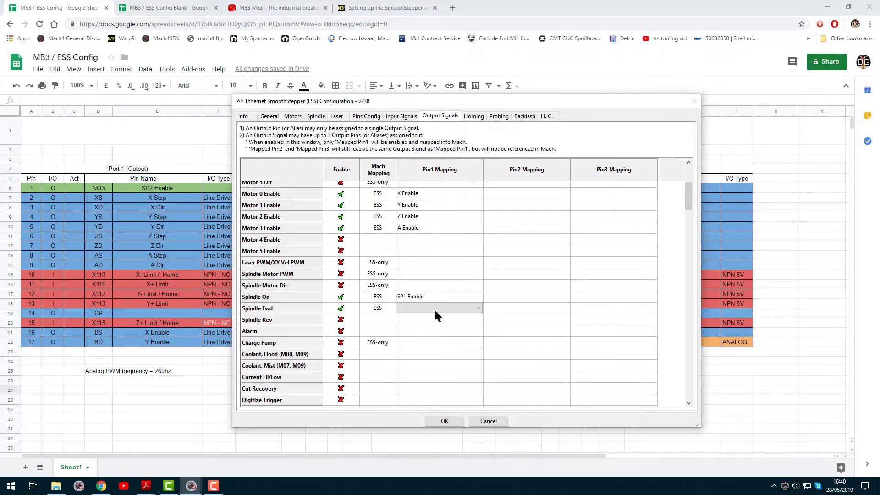
pyautogui.click(434, 309)
pyautogui.click(416, 338)
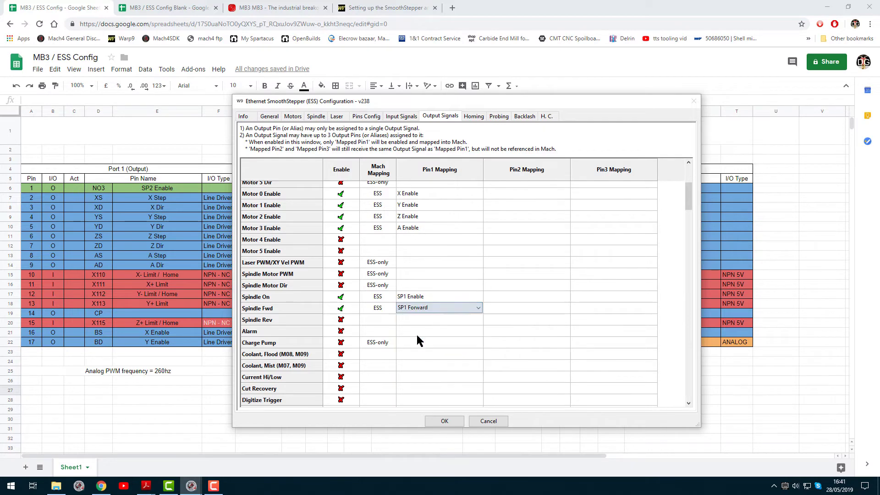
pyautogui.click(523, 307)
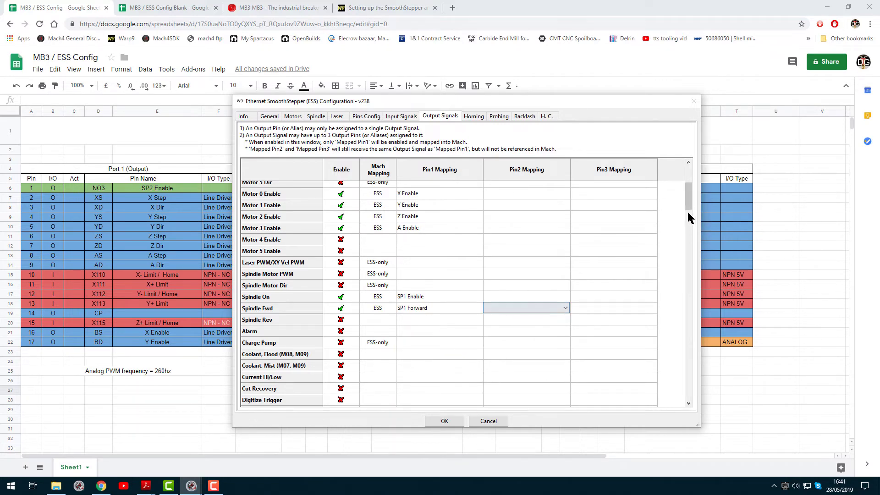
# Enable the Output #0 signal and map its first pin to SP2 Enable.
pyautogui.scroll(-1, 687, 205)
pyautogui.moveTo(688, 205); pyautogui.dragTo(689, 319)
pyautogui.click(341, 264)
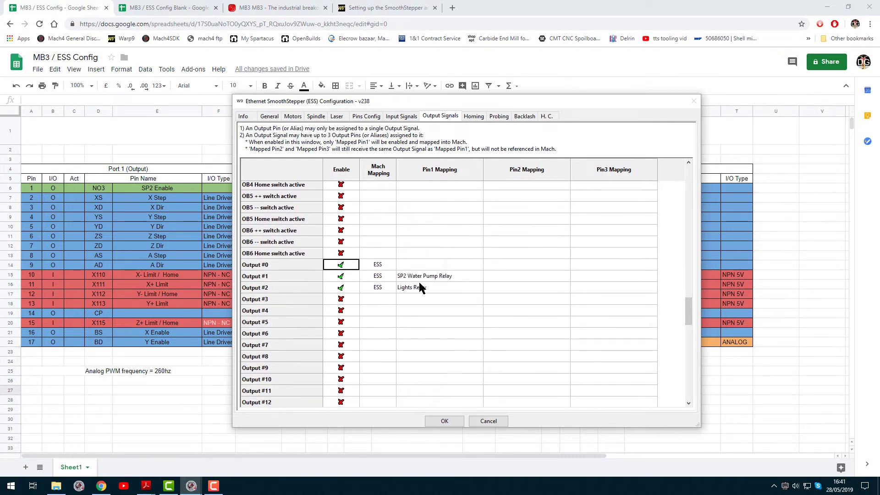
pyautogui.click(417, 265)
pyautogui.click(415, 280)
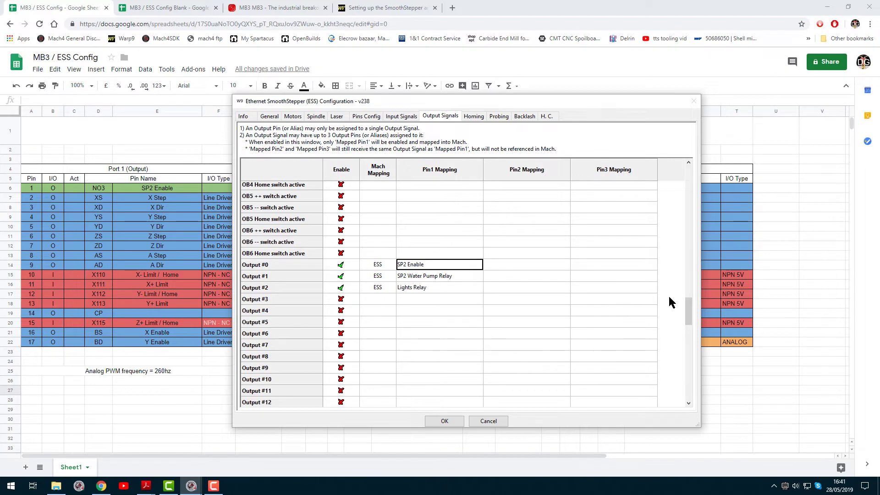
# Enable the Spindle Motor PWM output signal and map its first pin to SP1 0-10v.
pyautogui.scroll(10, 670, 302)
pyautogui.scroll(15, 669, 302)
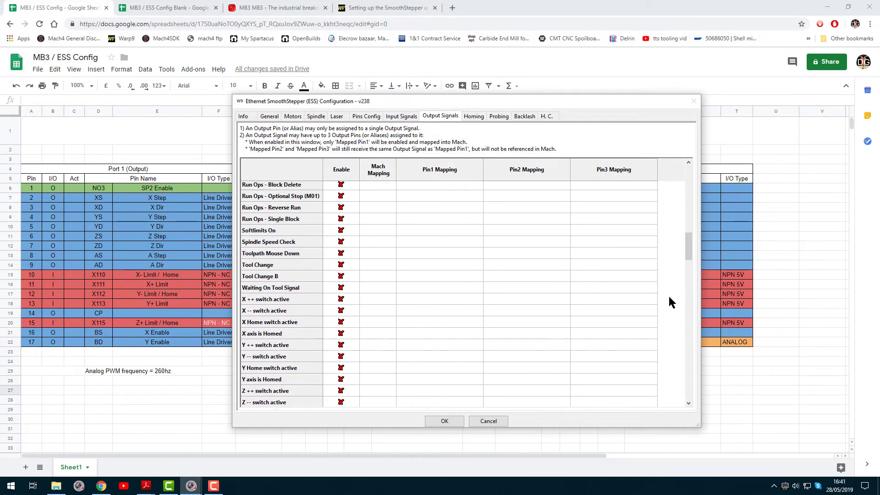
pyautogui.scroll(2, 669, 298)
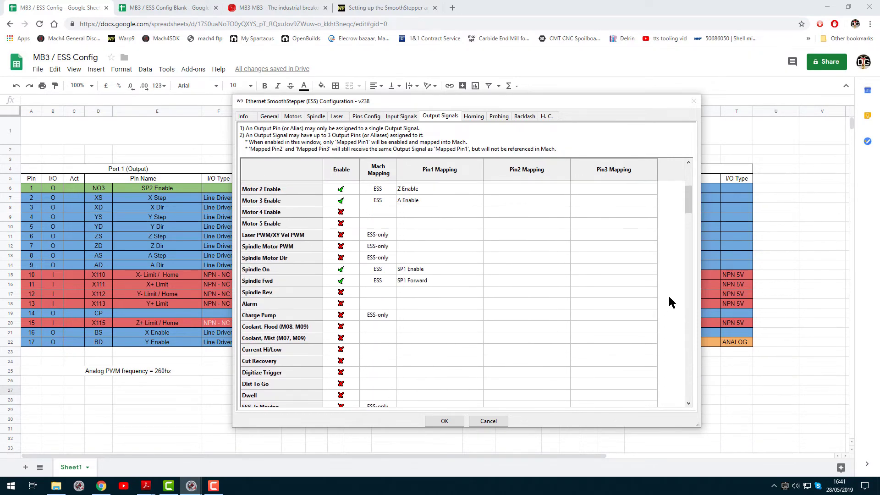
pyautogui.click(341, 247)
pyautogui.click(403, 246)
pyautogui.click(452, 247)
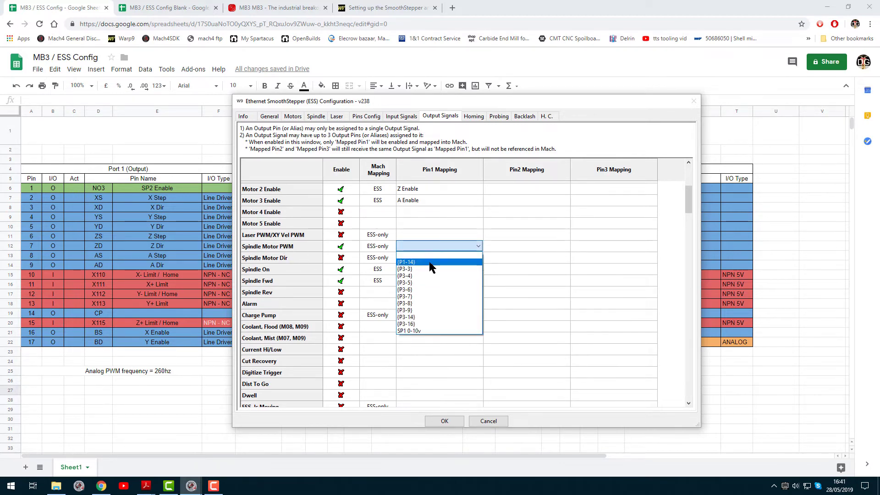
pyautogui.click(410, 331)
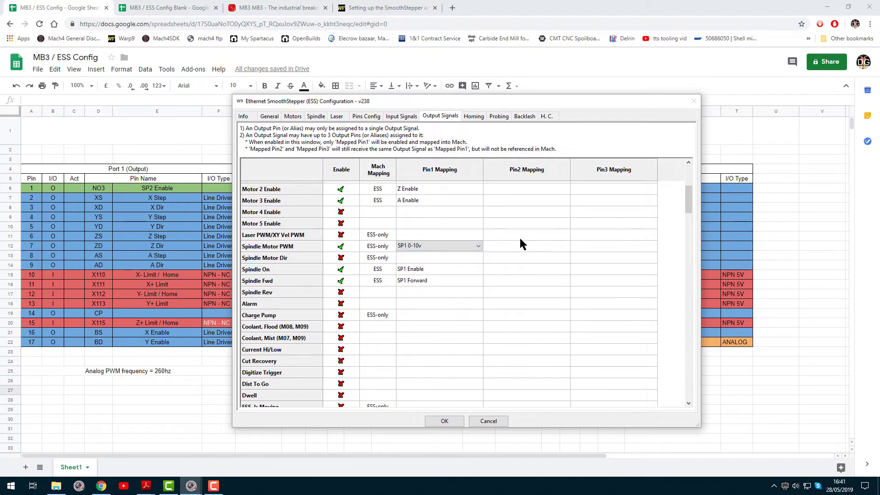
pyautogui.click(506, 245)
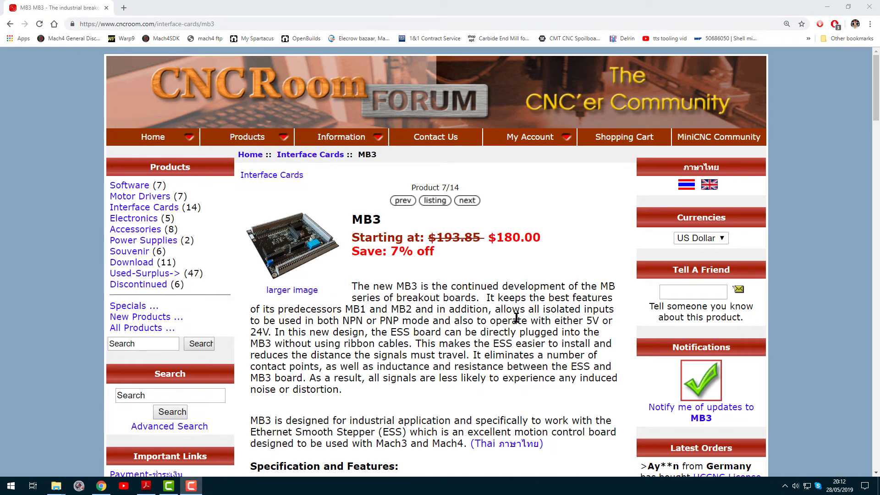
# Review the related files on the MB3 product page and inspect the Plugins folder of the downloaded MB3-Mach4 Plugin and profile v232 package.
pyautogui.scroll(-10, 479, 293)
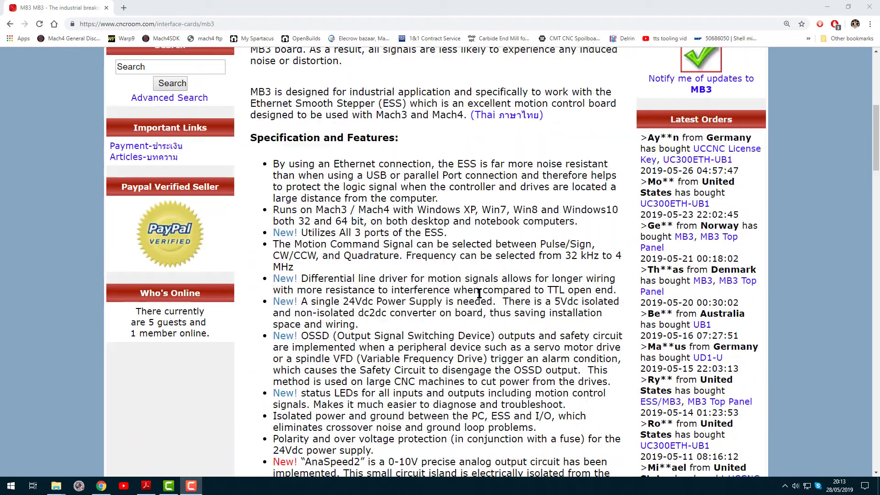
pyautogui.scroll(-15, 479, 293)
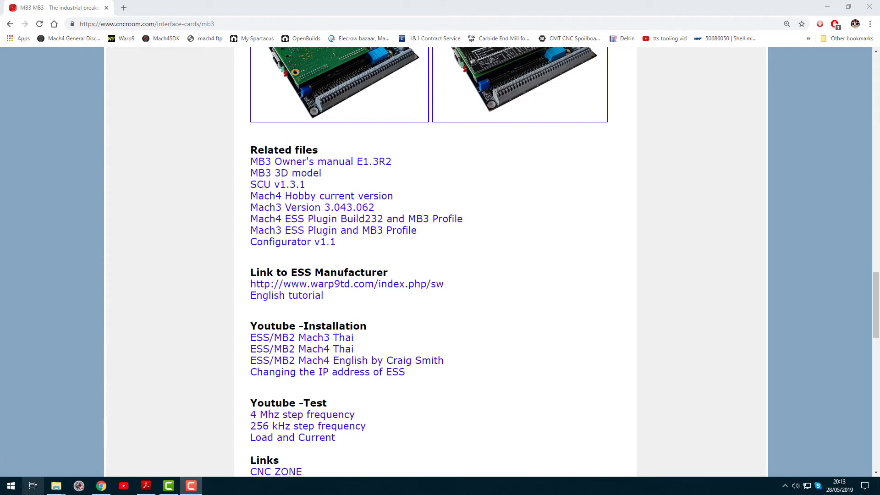
pyautogui.moveTo(56, 485)
pyautogui.click(106, 454)
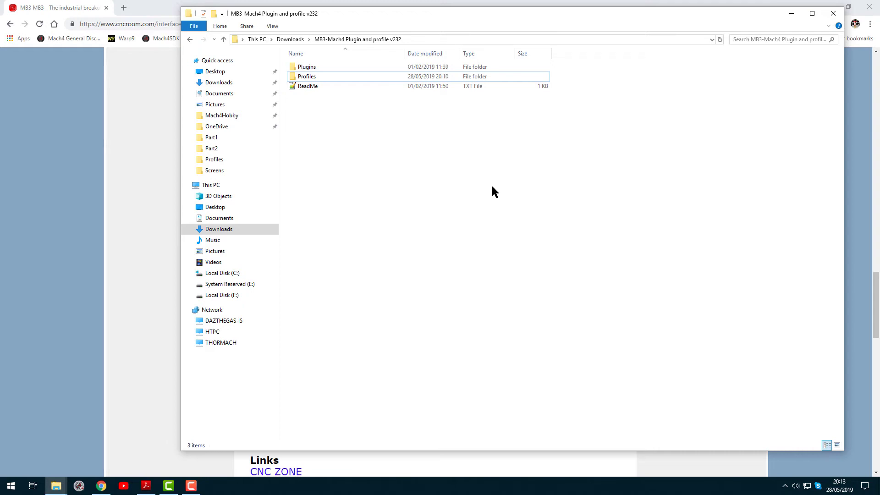
pyautogui.click(319, 69)
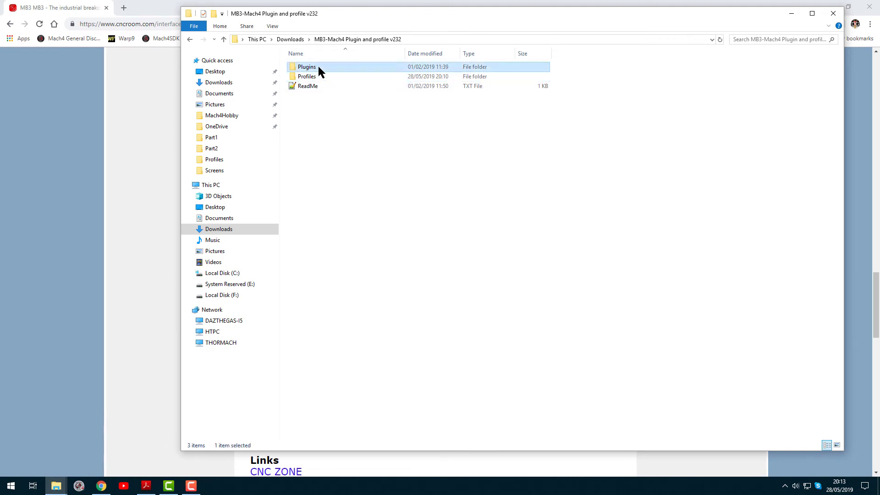
pyautogui.doubleClick(318, 70)
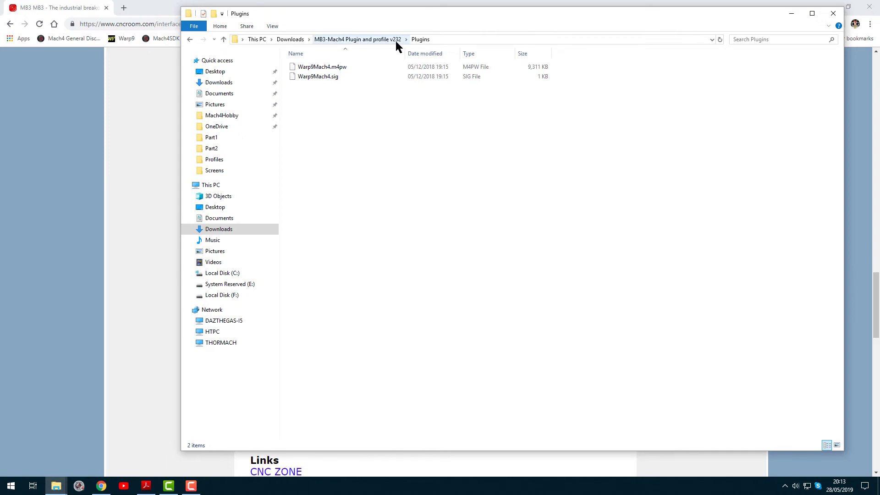
# Open the Profiles folder of the downloaded MB3 package and, in the other Explorer window, the Profiles folder of Mach4Hobby.
pyautogui.click(291, 39)
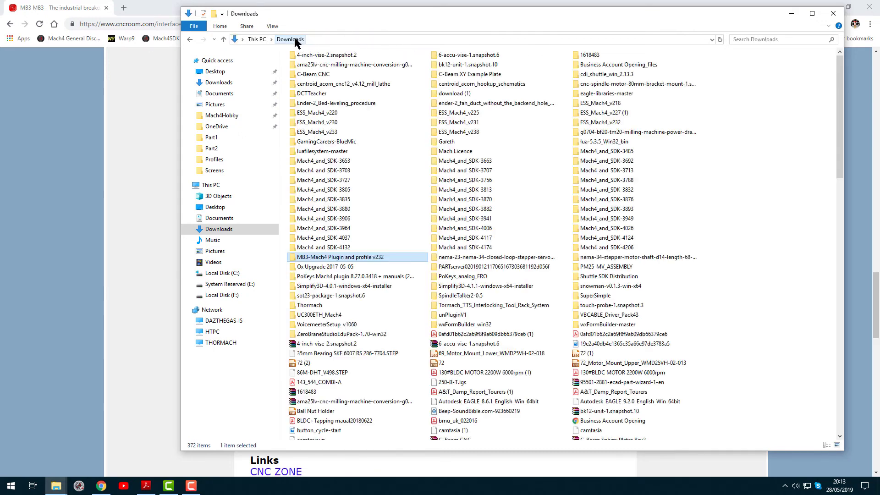
pyautogui.doubleClick(321, 259)
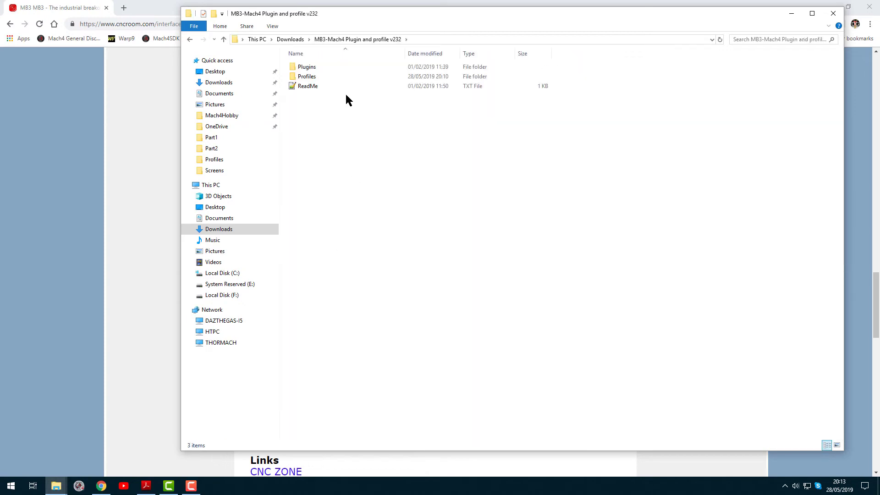
pyautogui.doubleClick(306, 78)
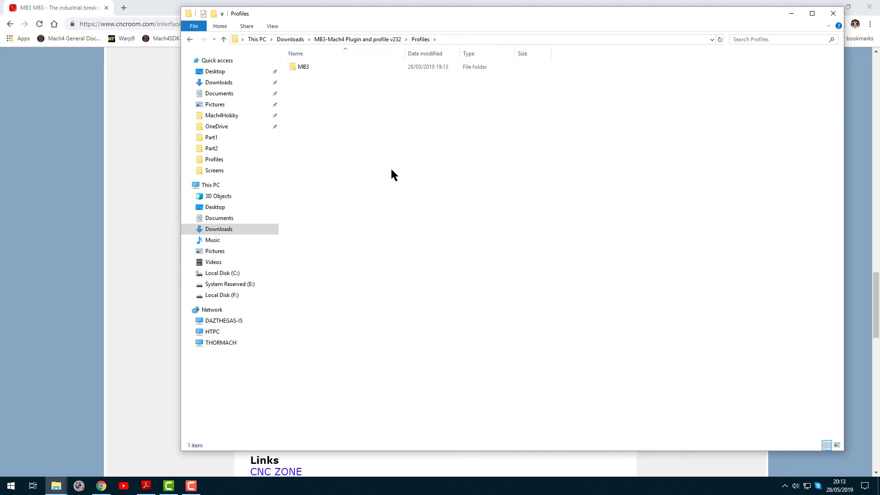
pyautogui.click(57, 488)
pyautogui.click(56, 452)
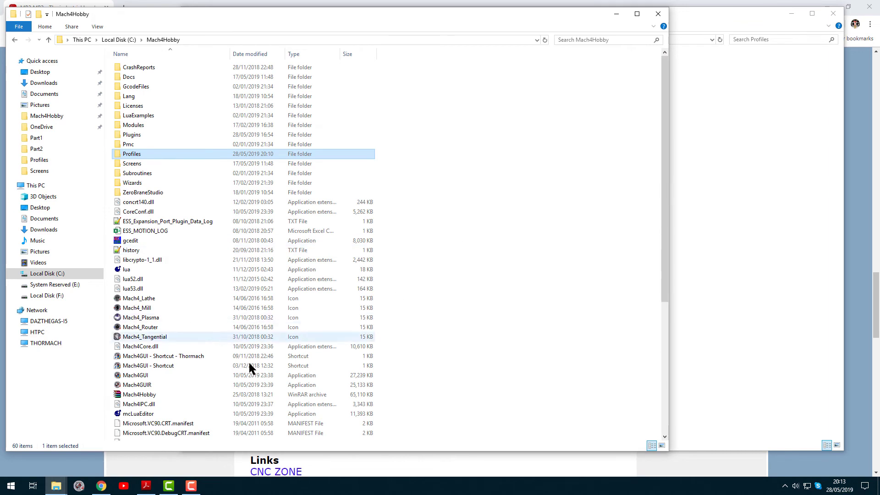
pyautogui.doubleClick(132, 155)
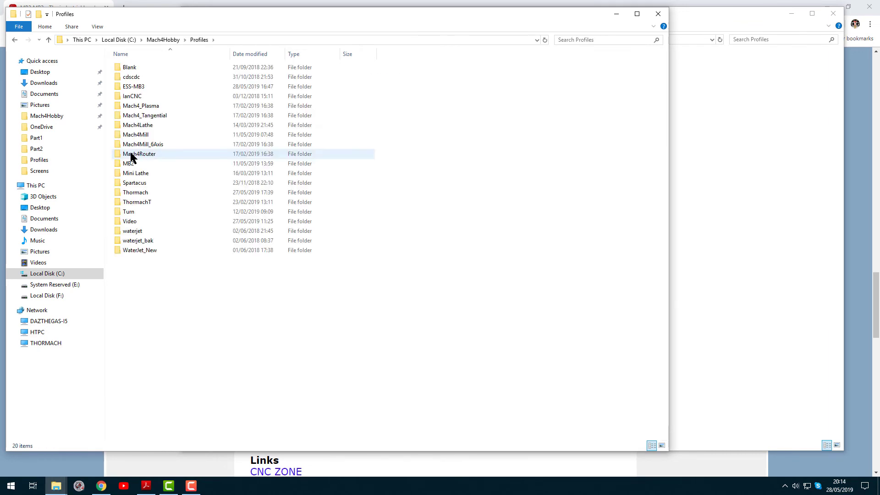
# Copy the MB3 profile folder from the downloaded package into the Mach4Hobby Profiles folder.
pyautogui.click(801, 157)
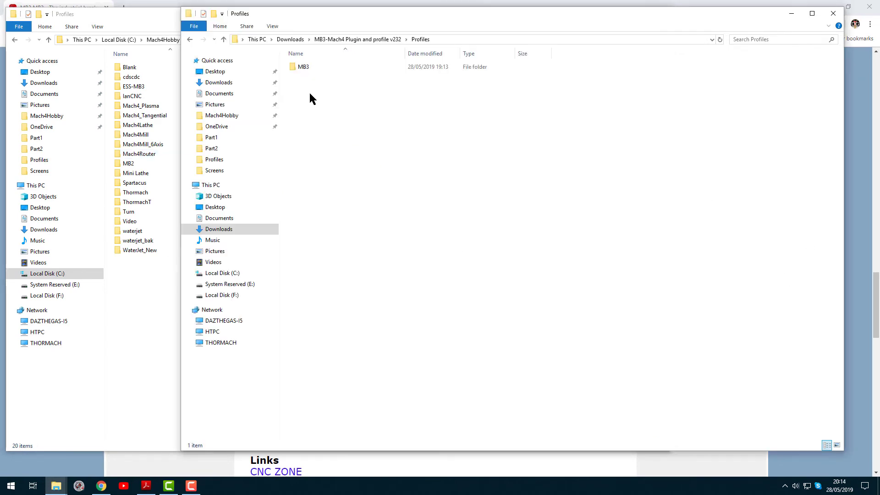
pyautogui.click(304, 67)
pyautogui.rightClick(304, 68)
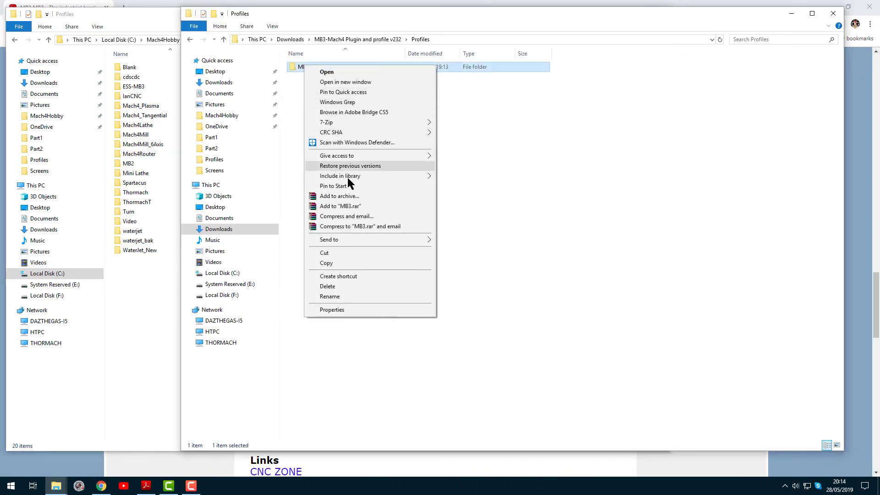
pyautogui.click(326, 263)
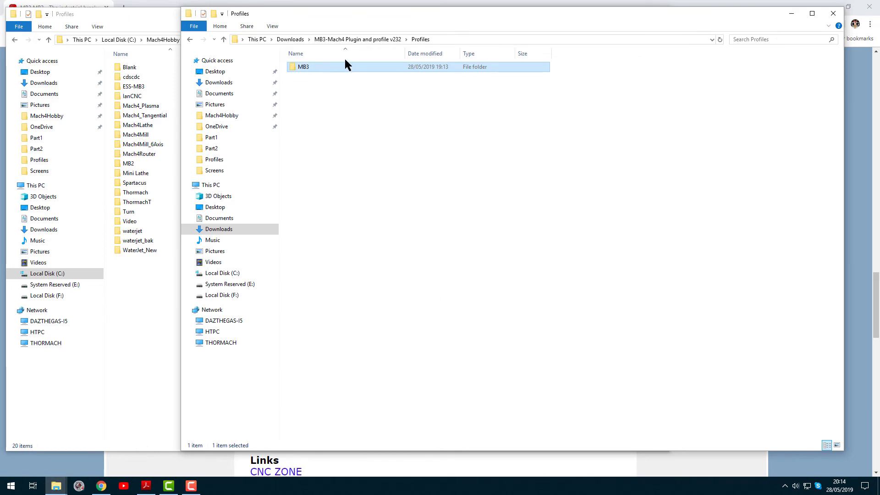
pyautogui.click(141, 290)
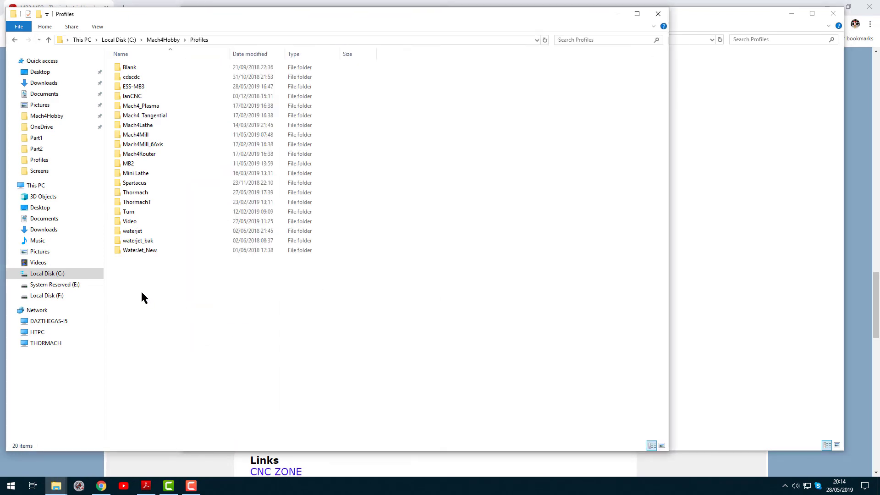
pyautogui.rightClick(143, 292)
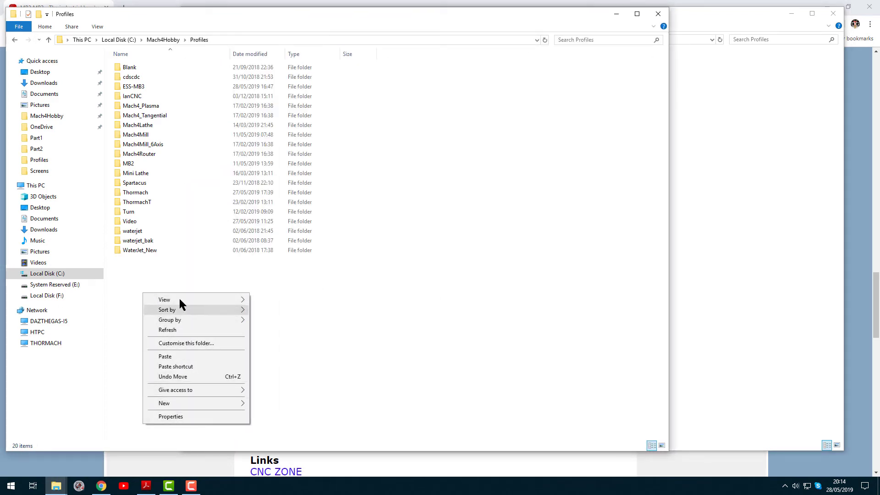
pyautogui.click(177, 357)
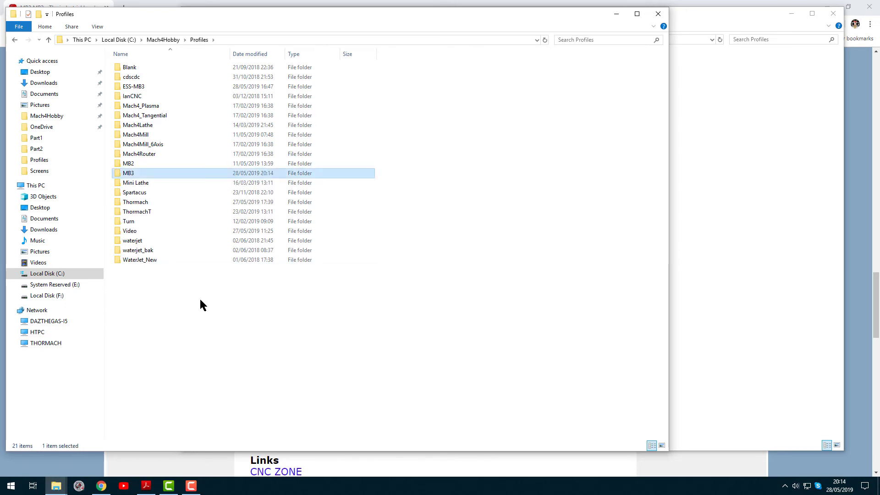
# Launch Mach4GUI from the Mach4Hobby folder and load the MB3 profile.
pyautogui.click(162, 38)
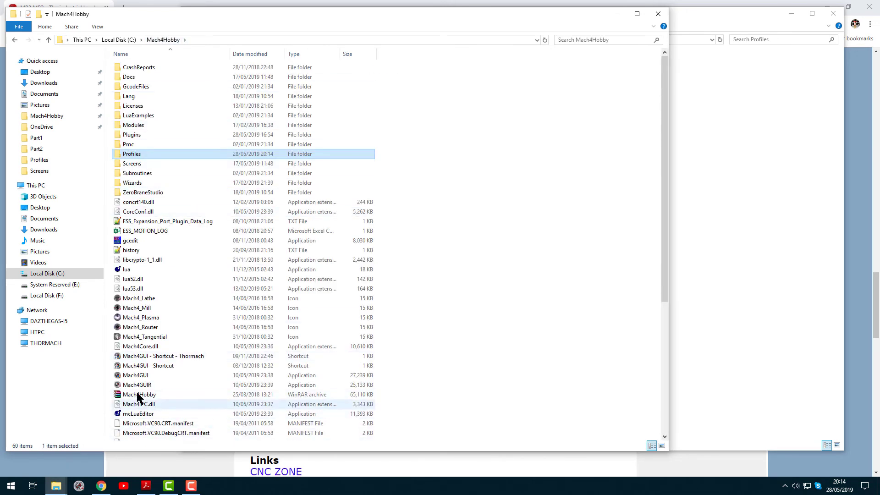
pyautogui.click(137, 376)
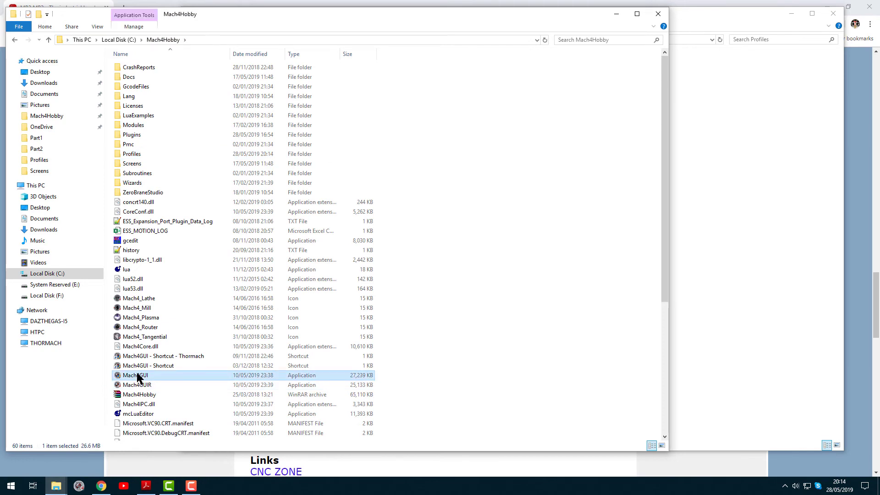
pyautogui.doubleClick(138, 375)
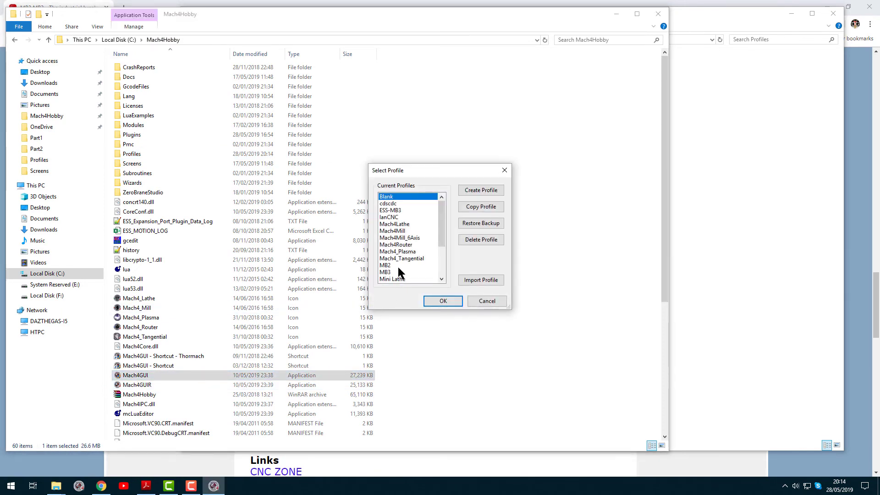
pyautogui.click(385, 273)
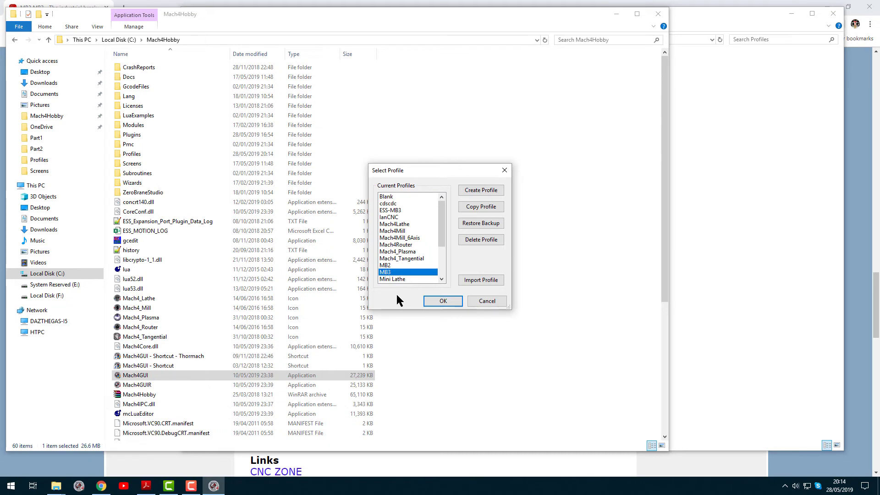
pyautogui.click(443, 301)
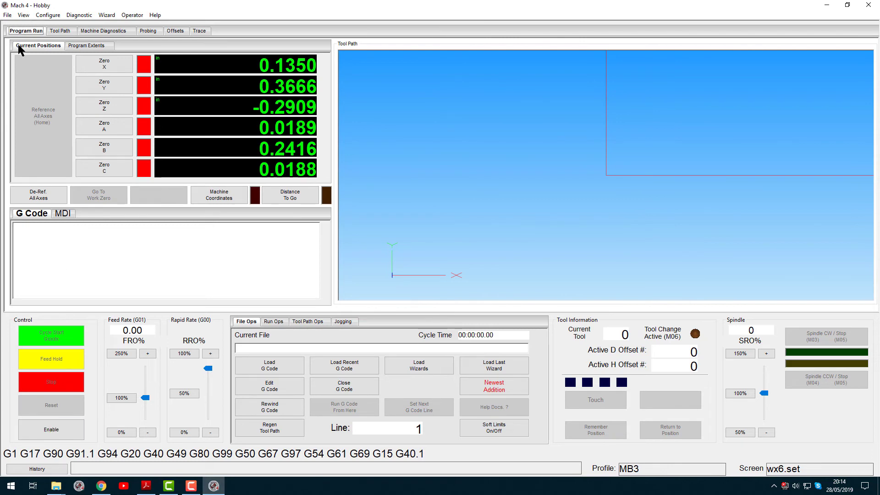
# Review the MB3 profile's spindle, laser and pin settings in the Ethernet SmoothStepper configuration, then close it without saving.
pyautogui.click(51, 15)
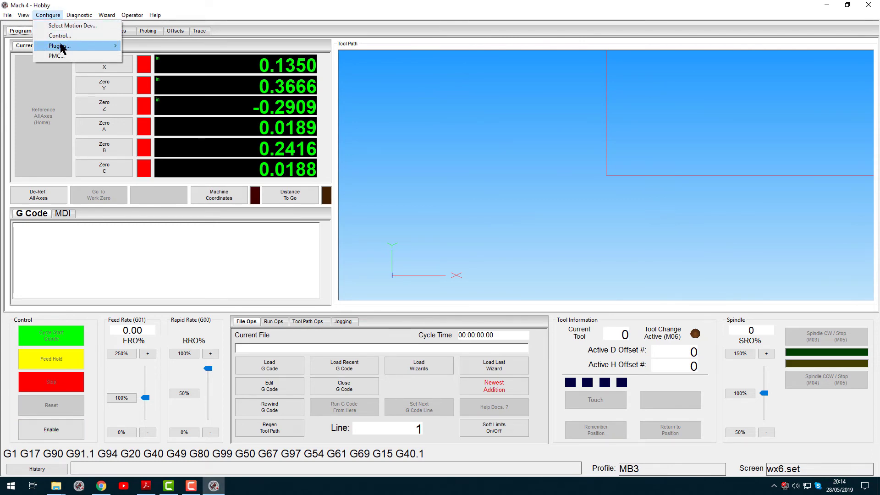
pyautogui.moveTo(59, 46)
pyautogui.click(138, 55)
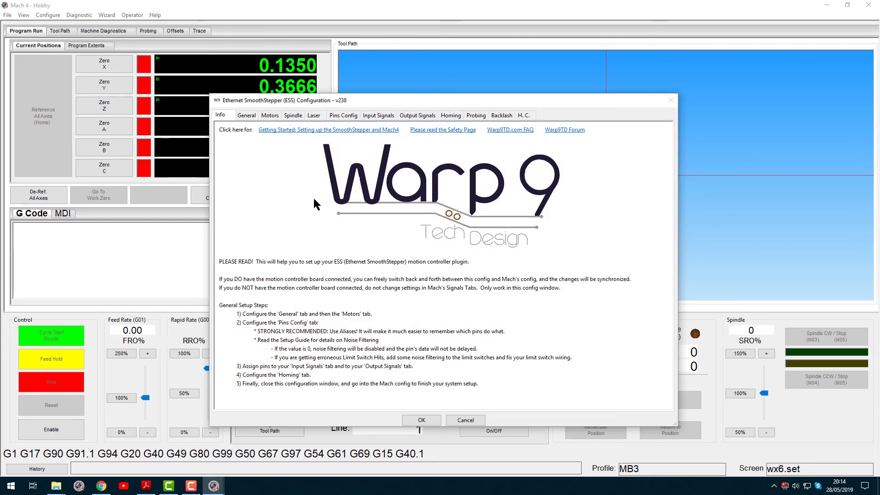
pyautogui.click(291, 116)
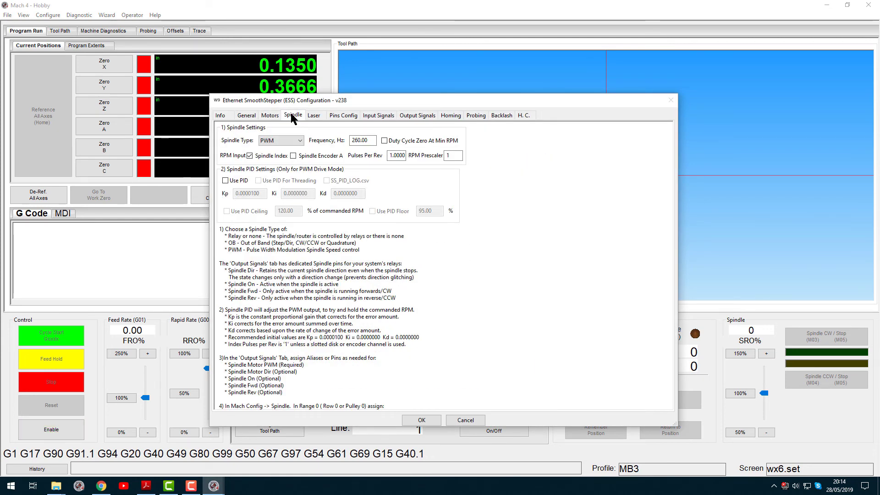
pyautogui.click(317, 114)
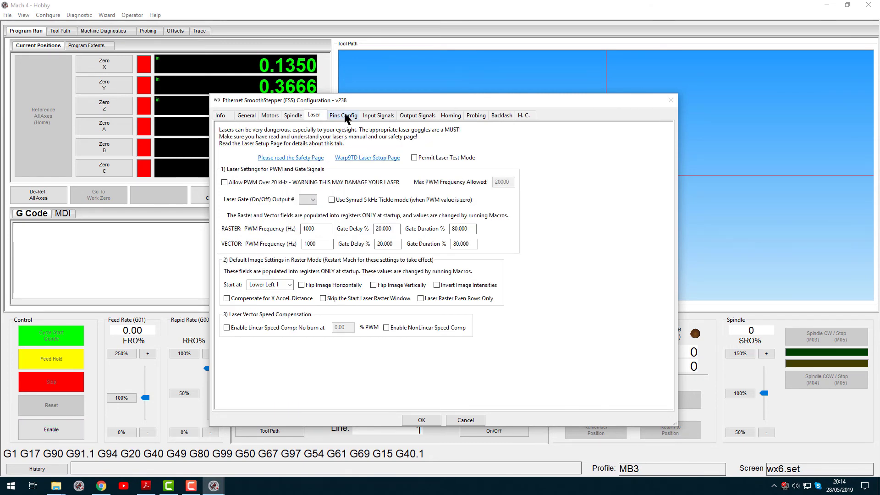
pyautogui.click(345, 115)
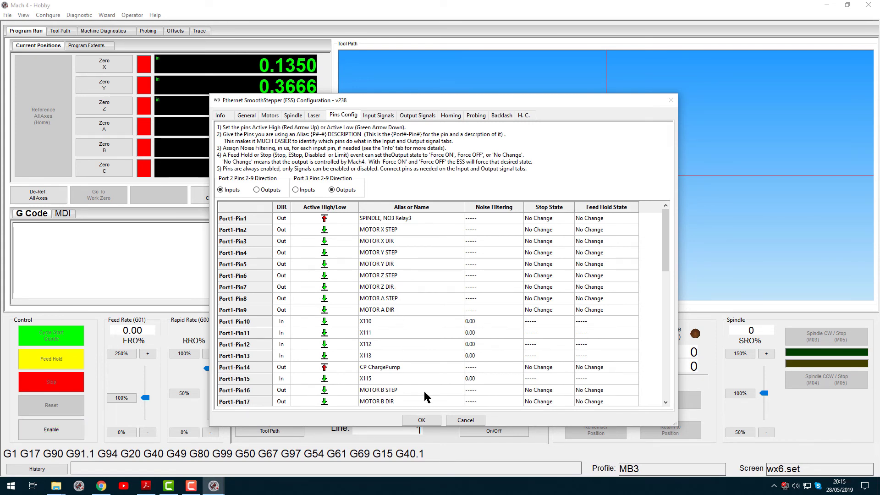
pyautogui.moveTo(667, 221)
pyautogui.mouseDown()
pyautogui.moveTo(667, 353)
pyautogui.moveTo(670, 214)
pyautogui.mouseUp()
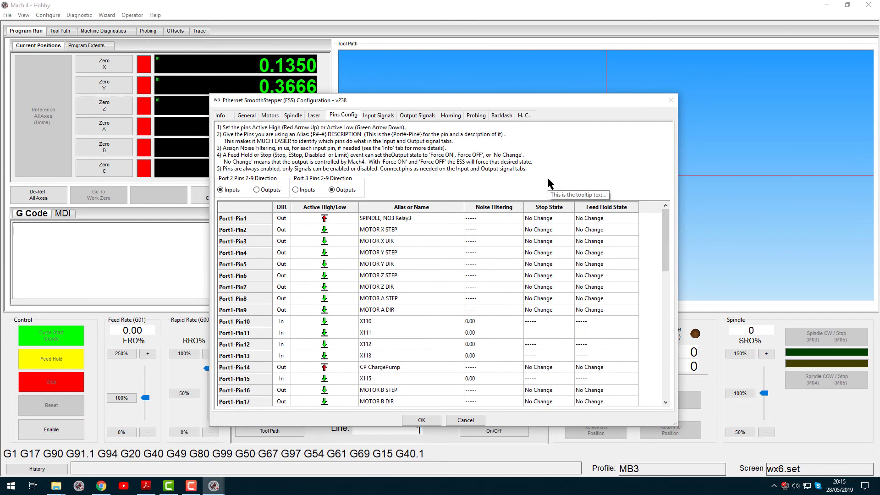
pyautogui.click(465, 421)
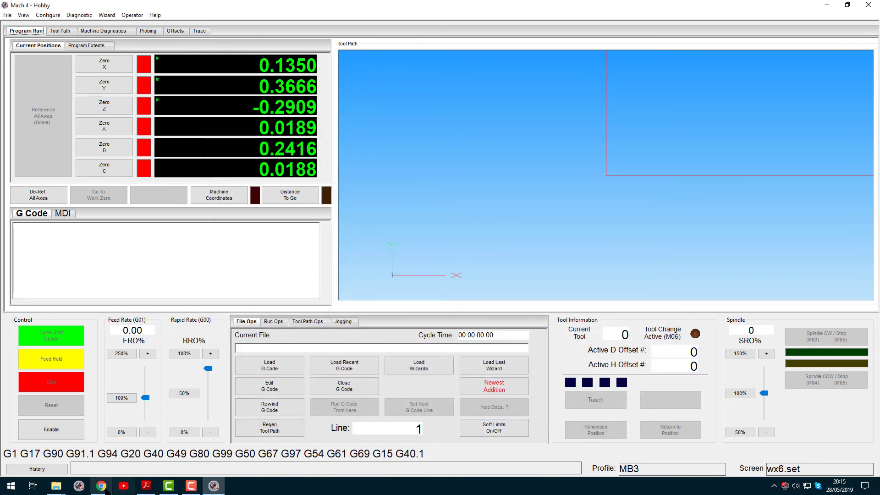
# Switch to the MB3 owner's manual in Acrobat Reader and examine the ports and pins reference, connection diagram, axis wiring, inputs and sensor connections.
pyautogui.click(126, 447)
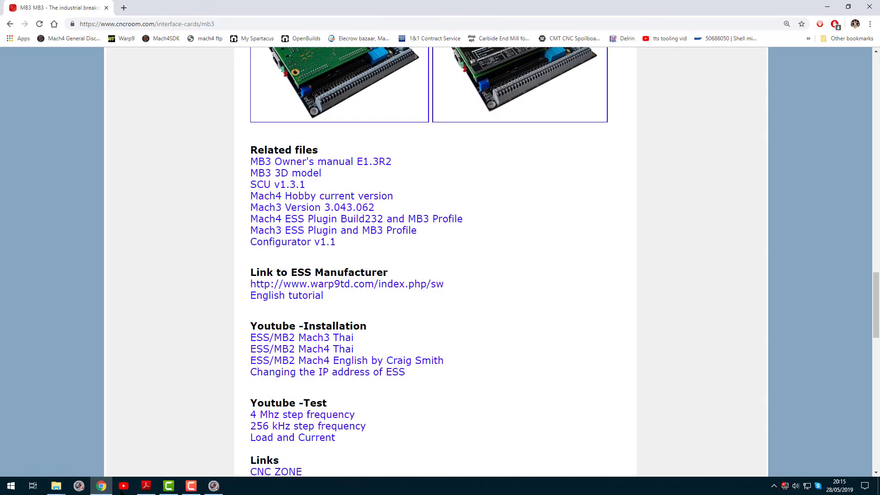
pyautogui.click(147, 487)
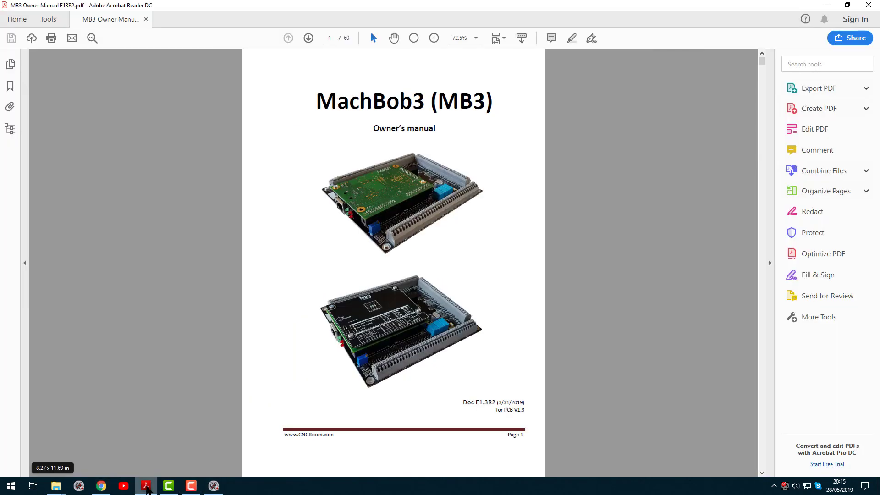
pyautogui.scroll(-10, 296, 158)
pyautogui.scroll(-15, 297, 160)
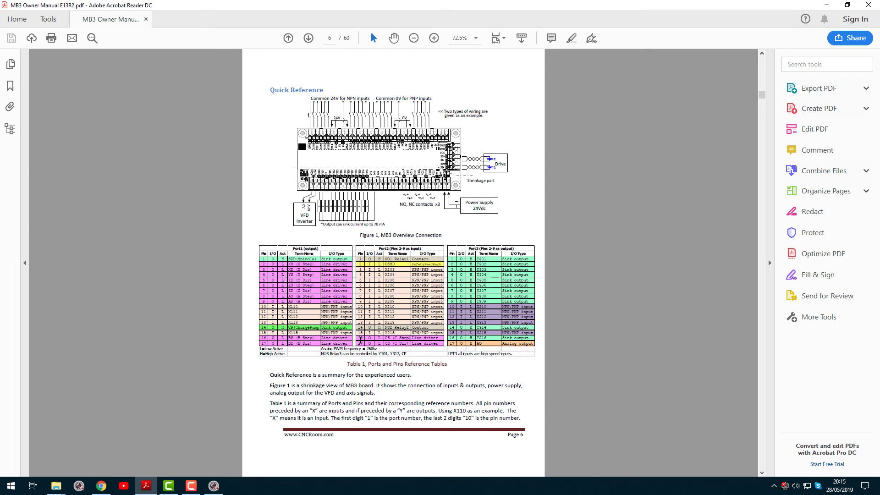
pyautogui.scroll(-1, 424, 270)
pyautogui.scroll(-5, 425, 273)
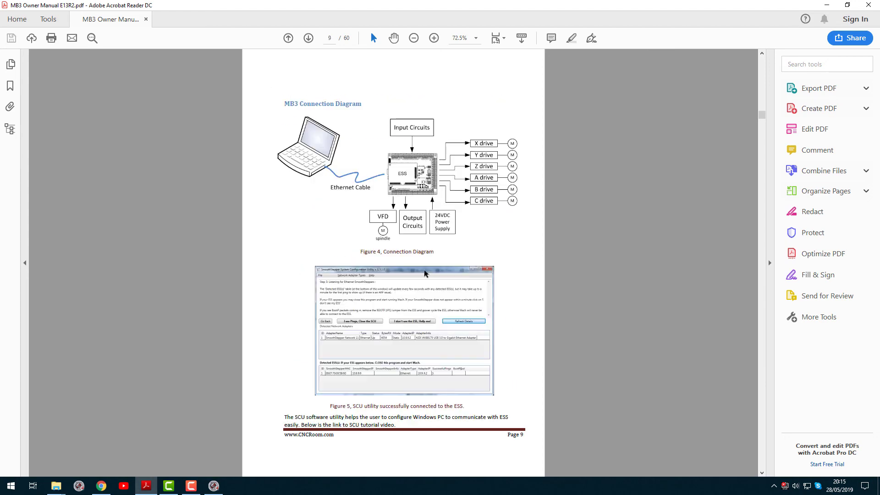
pyautogui.scroll(-2, 424, 273)
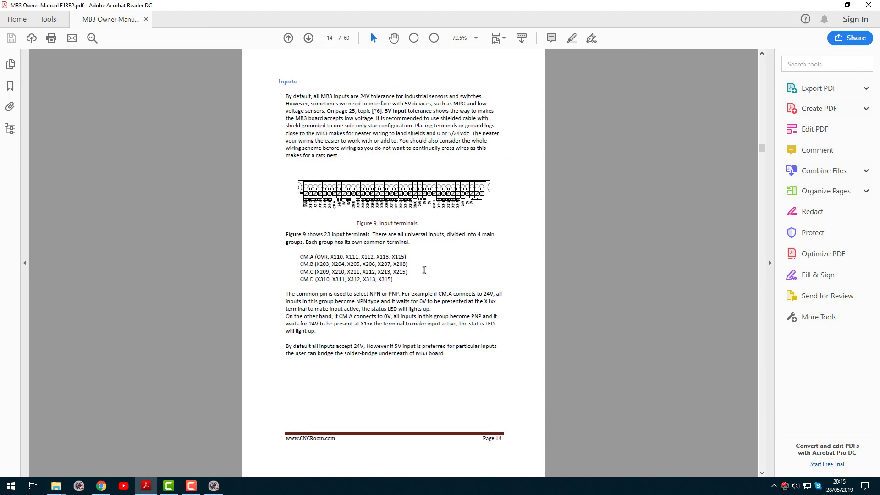
pyautogui.scroll(1, 424, 274)
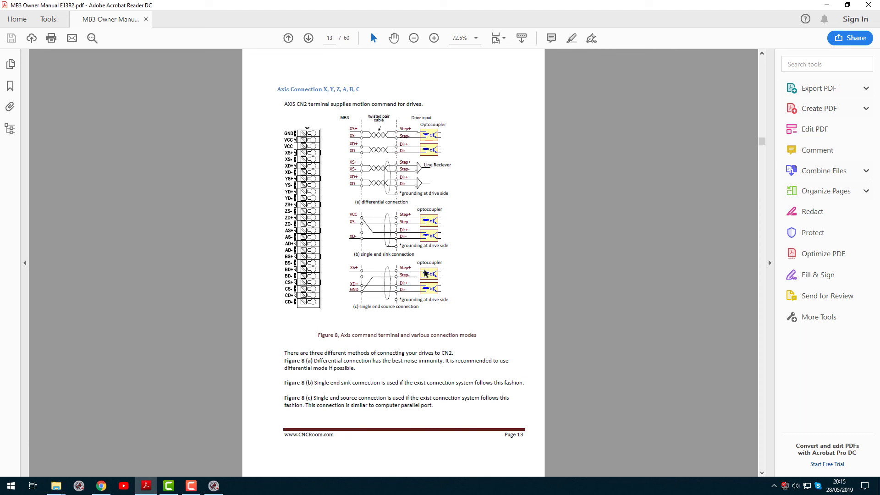
pyautogui.scroll(-3, 357, 249)
pyautogui.scroll(-1, 358, 248)
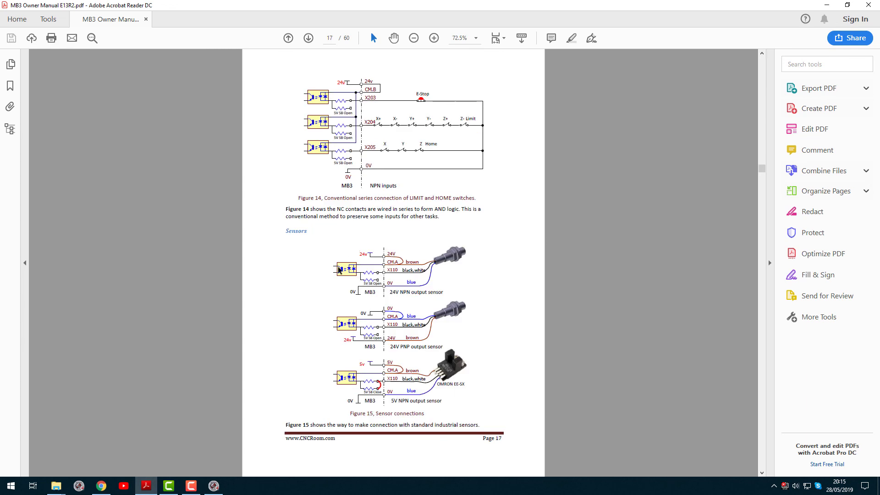